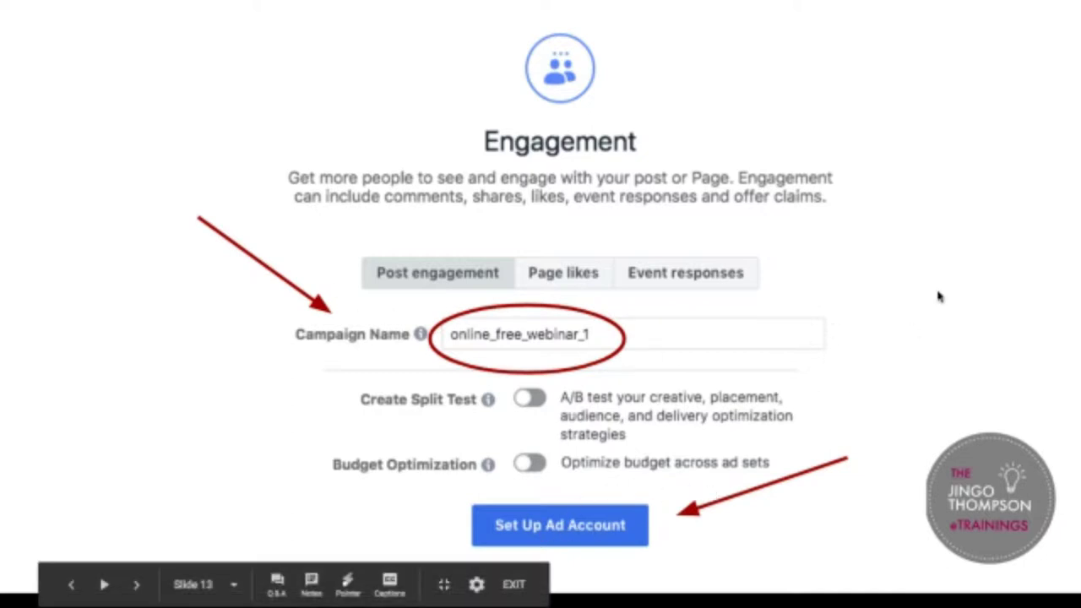
Advance the Google Slides presentation to the Ad Account setup slide
key(Right)
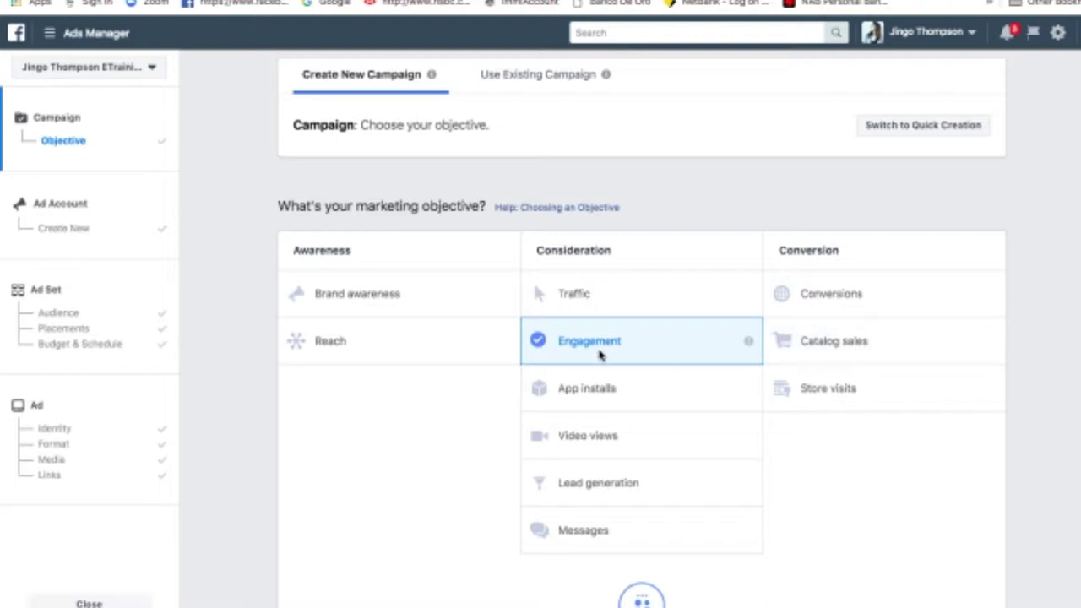
Move the free_webinar_1 Engagement campaign on to the ad account setup step
scroll(923, 365, down, 3)
scroll(924, 365, down, 5)
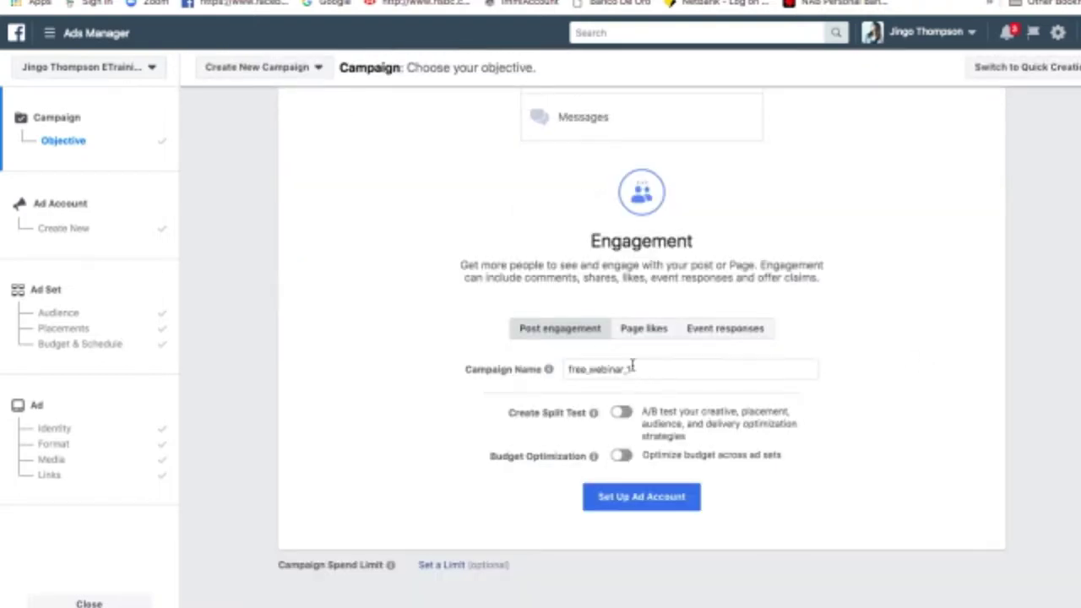
mouse_move(547, 369)
click(641, 500)
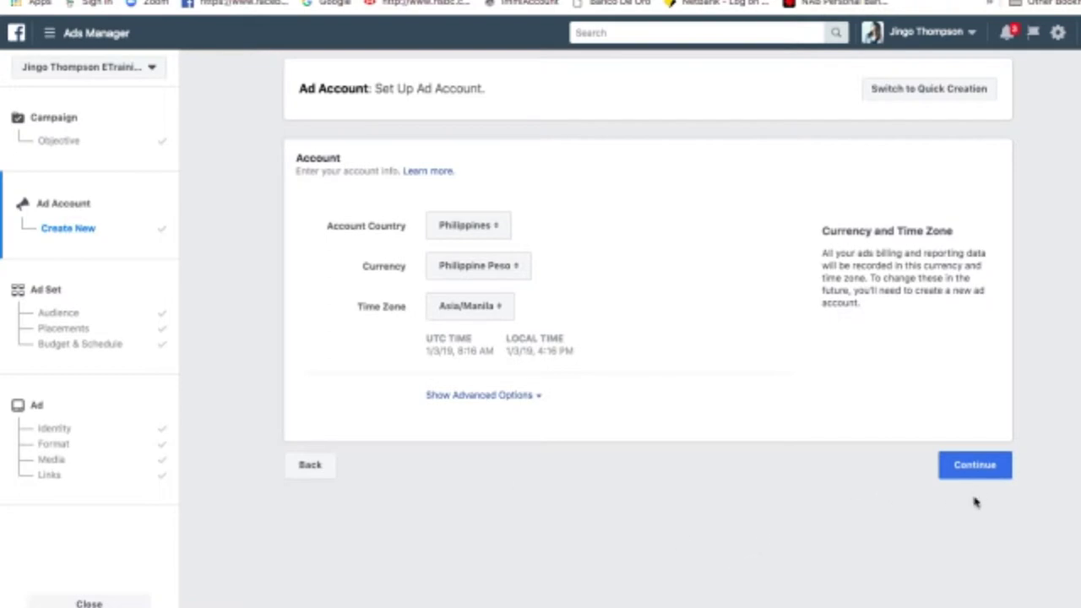
Confirm the Philippines, Philippine Peso, Asia/Manila ad account settings and reach the ad set audience
click(974, 467)
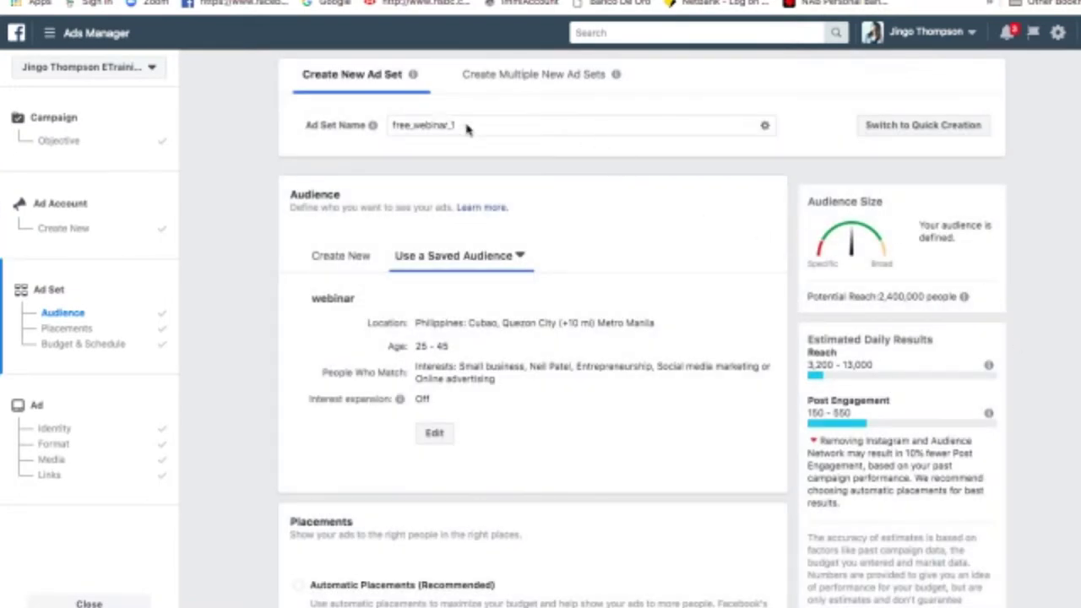
mouse_move(374, 125)
scroll(635, 287, down, 1)
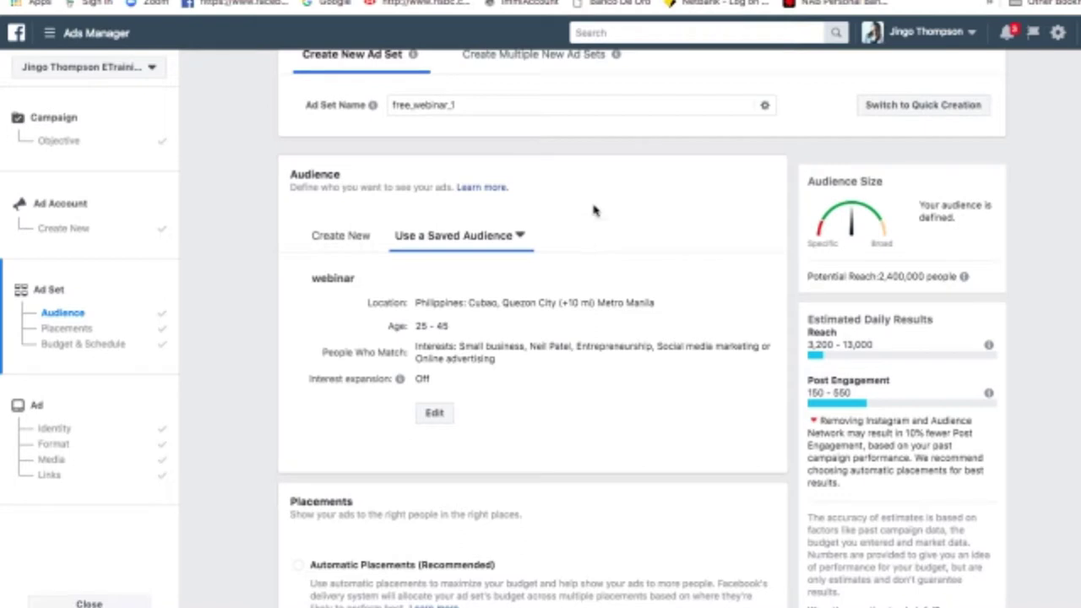
Create a new audience that includes Metro Manila as its location
click(347, 237)
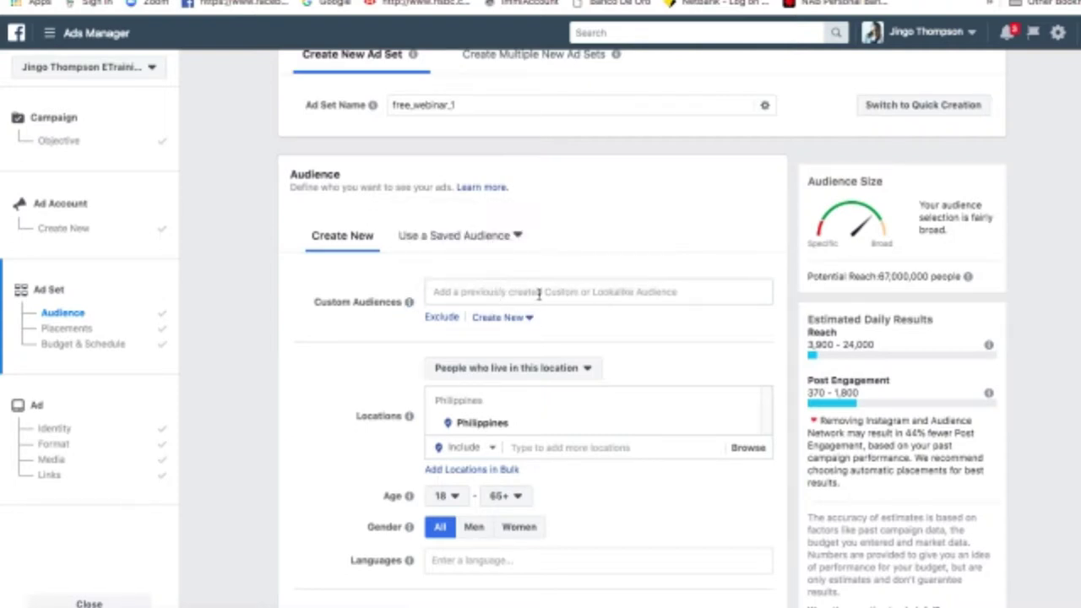
scroll(633, 333, down, 1)
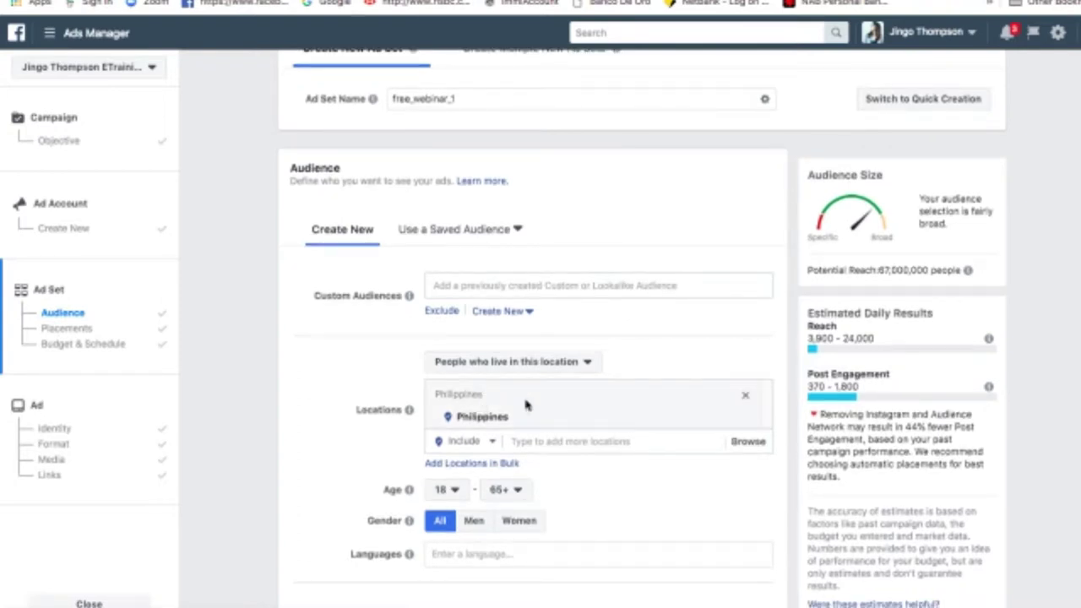
scroll(472, 401, down, 1)
mouse_move(425, 403)
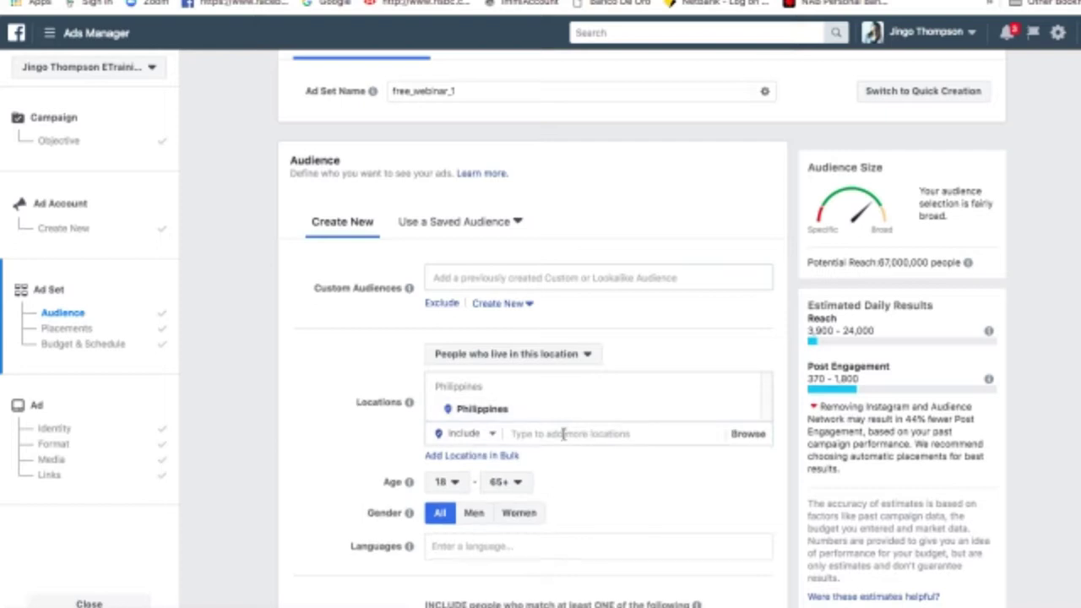
click(489, 435)
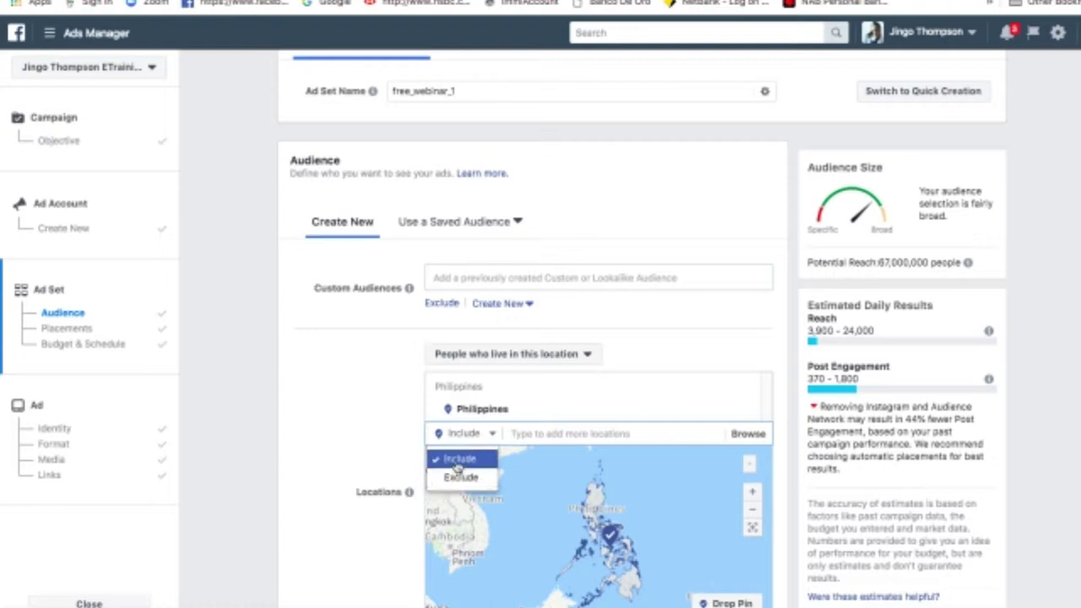
click(521, 434)
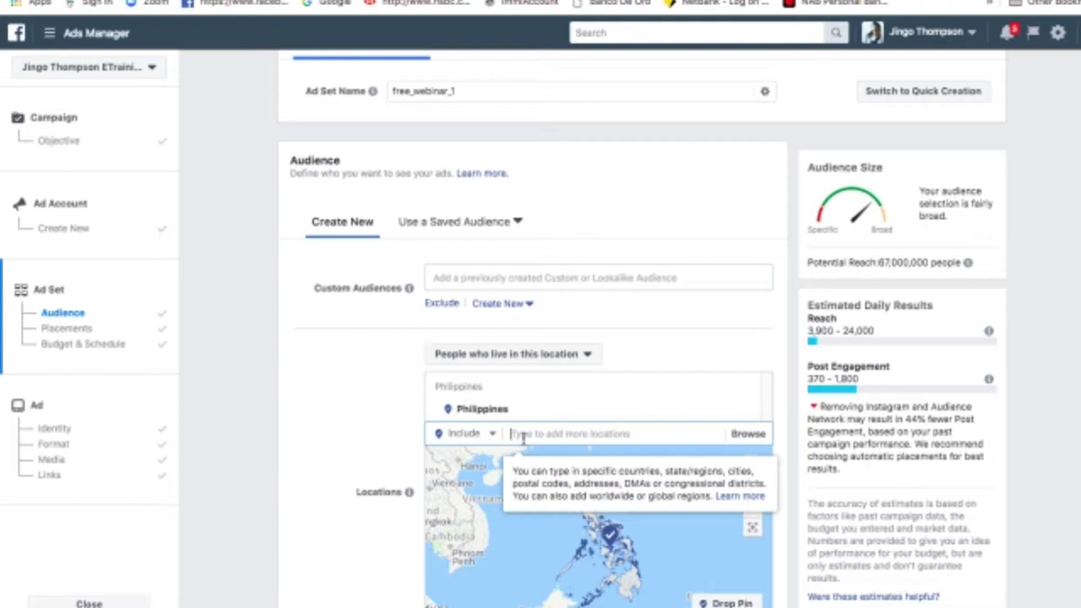
text(m)
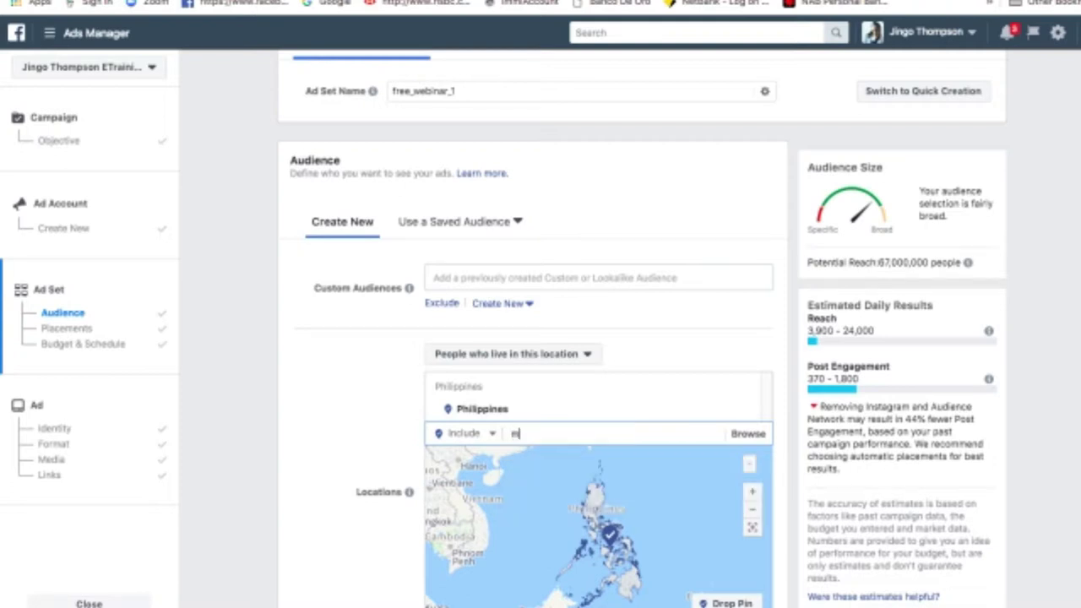
text(etro manila)
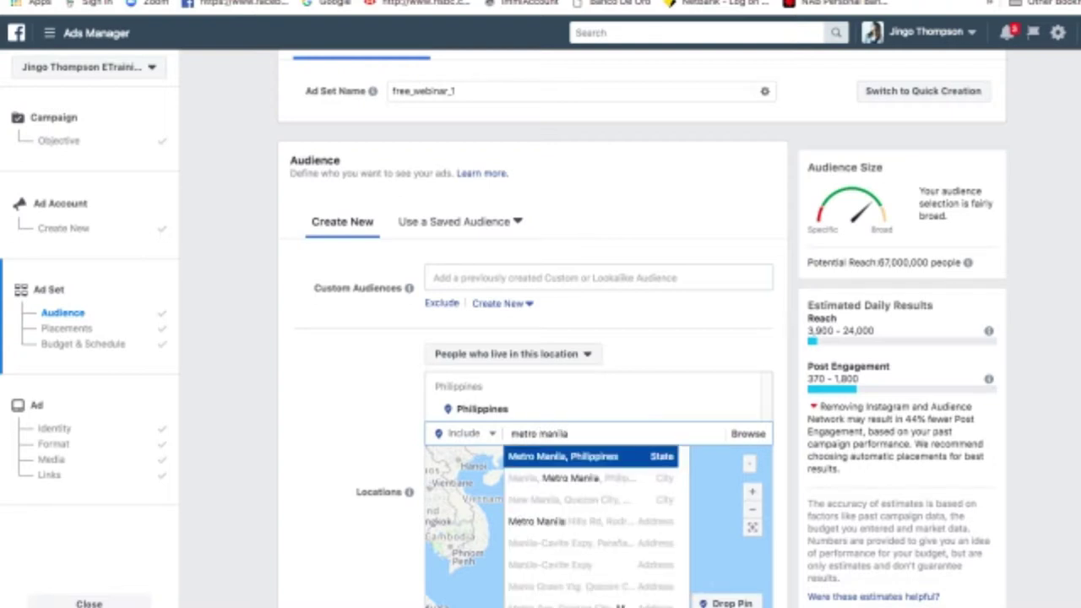
key(Return)
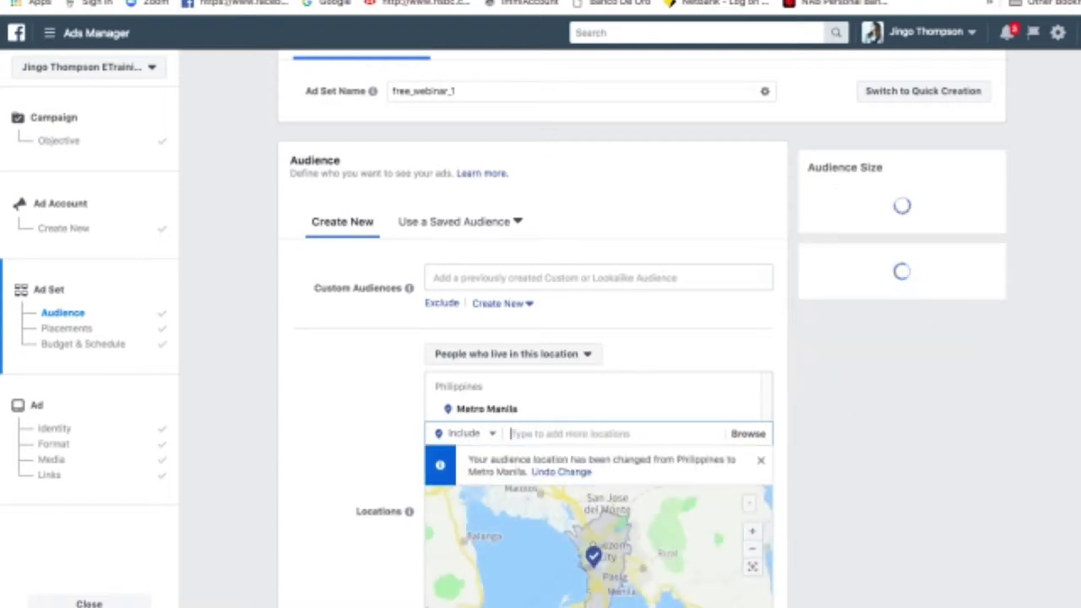
Remove Metro Manila from the locations and search for Philippines instead
scroll(743, 405, down, 2)
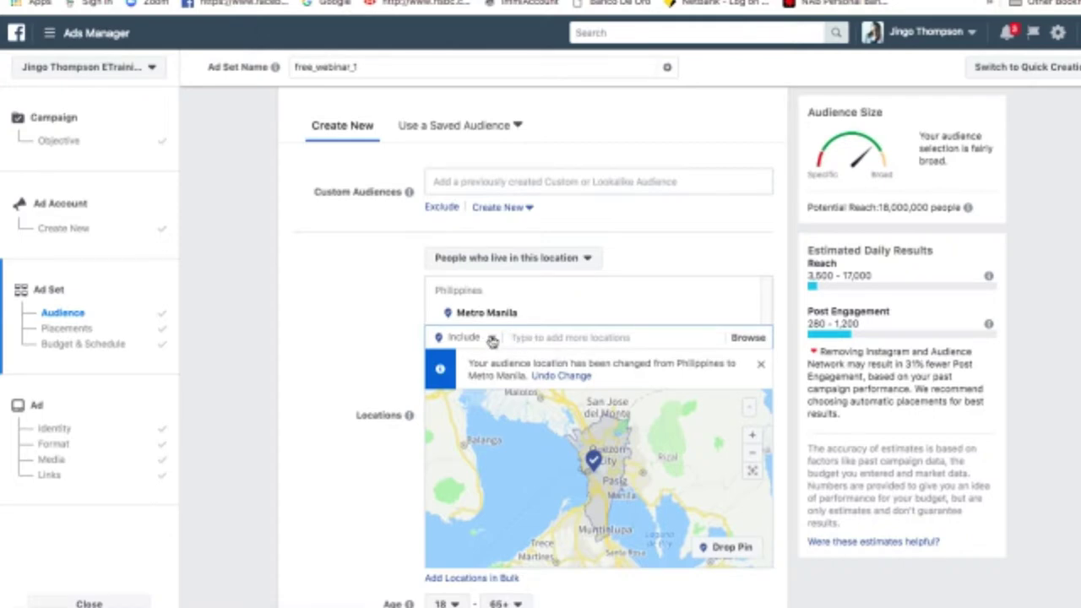
click(741, 313)
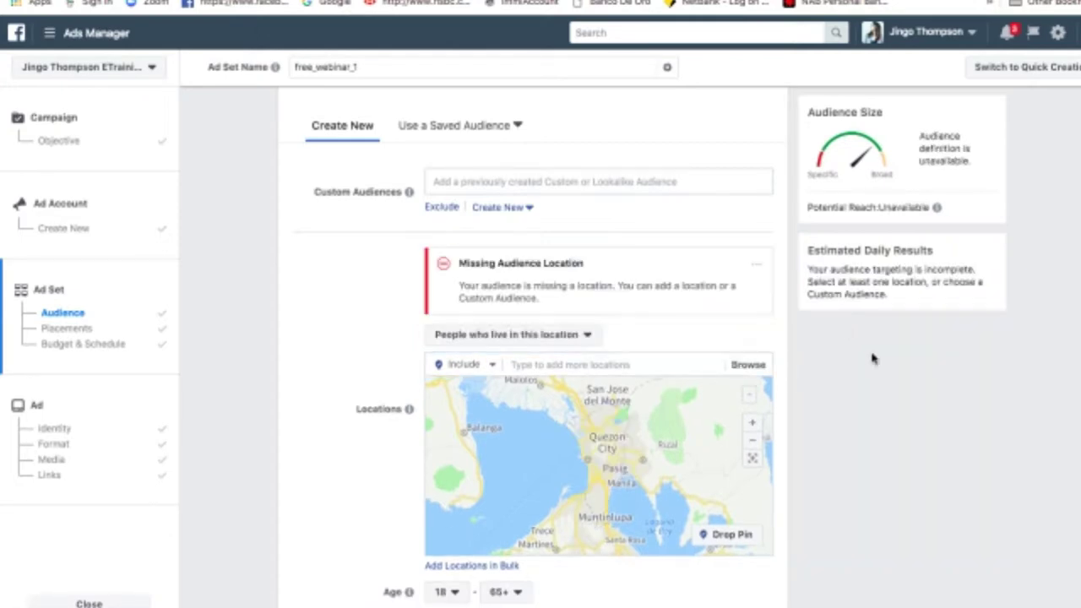
click(565, 365)
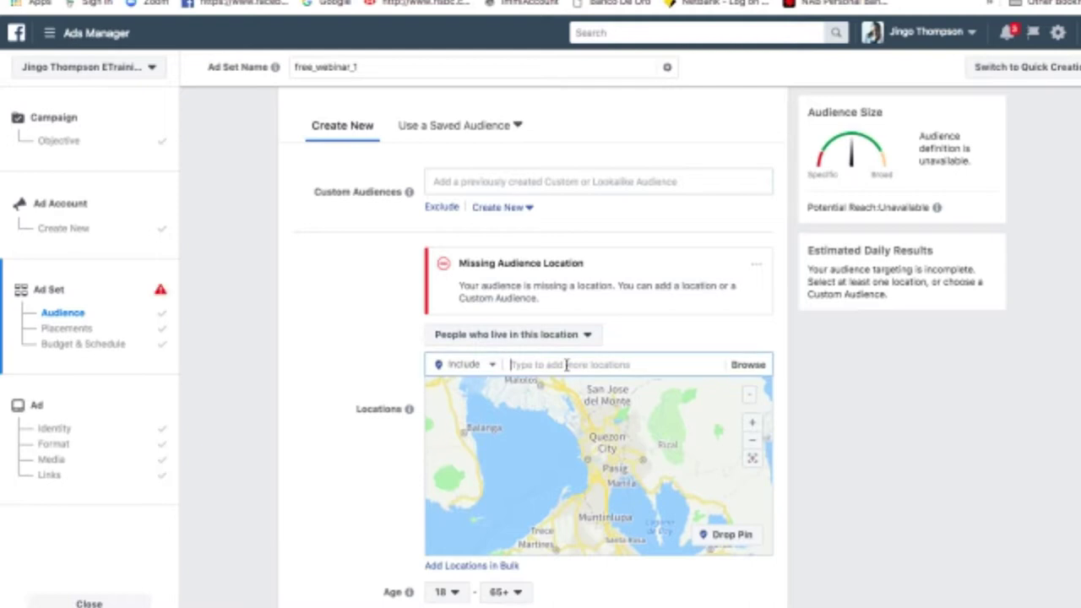
text(Philippines)
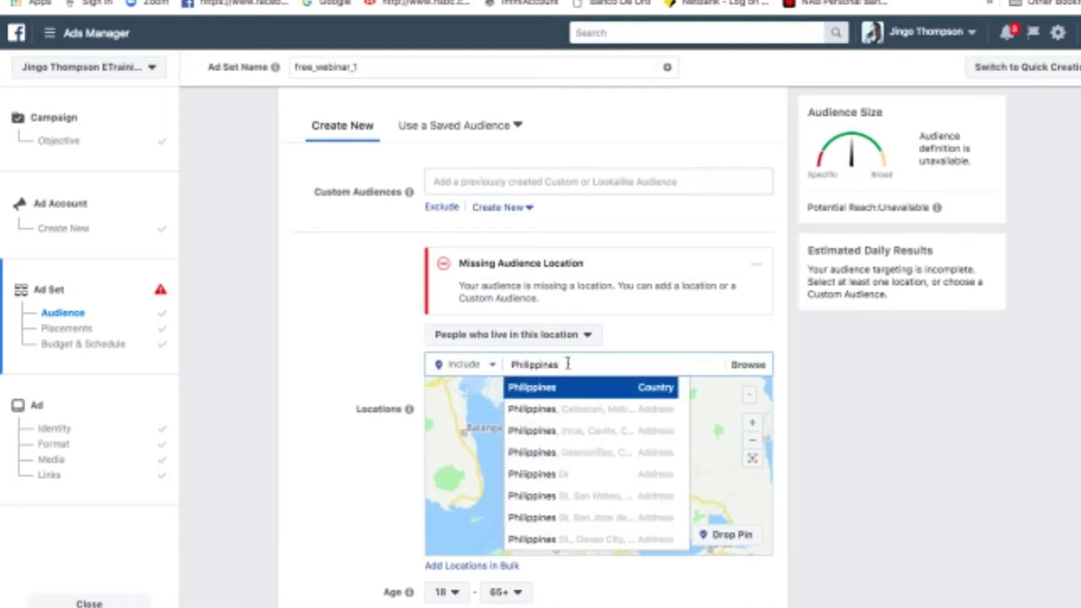
Include Philippines as the location and exclude a Mindanao, Cebu, Central Visayas area
click(505, 388)
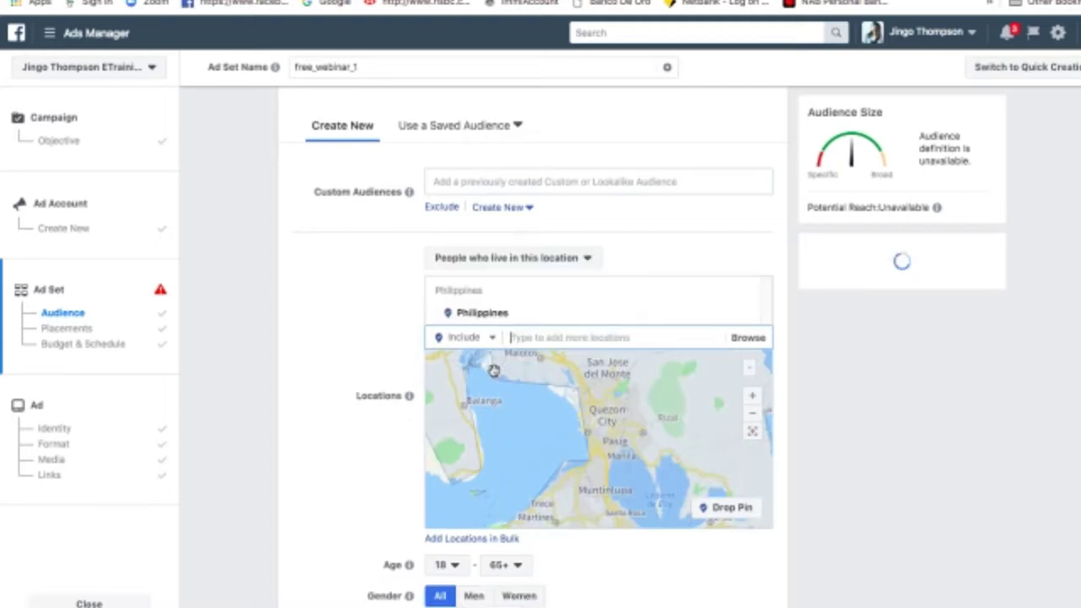
click(493, 340)
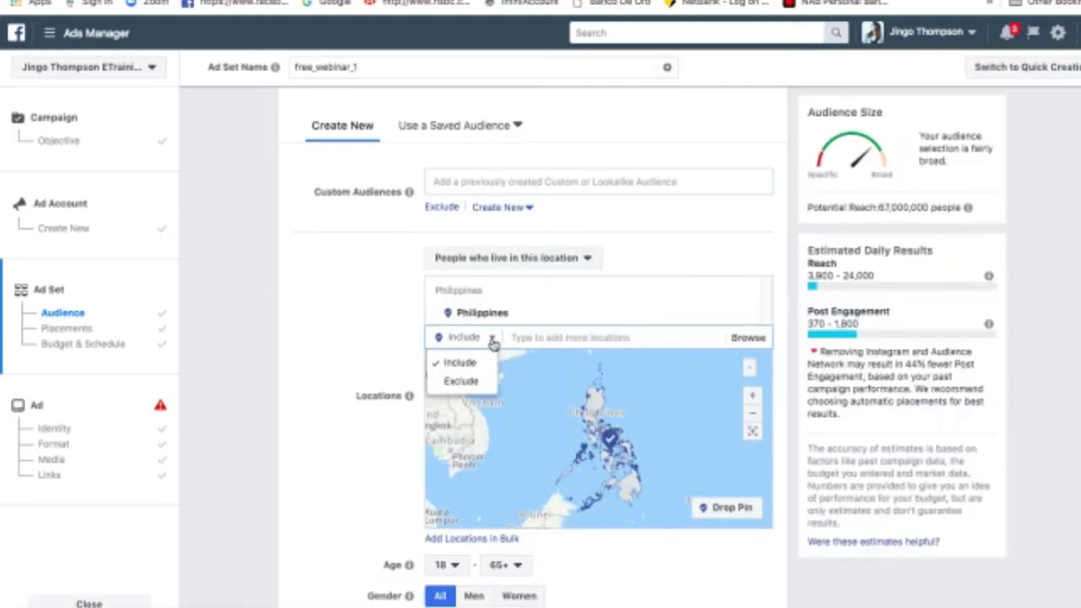
click(469, 385)
click(544, 338)
text(ninda)
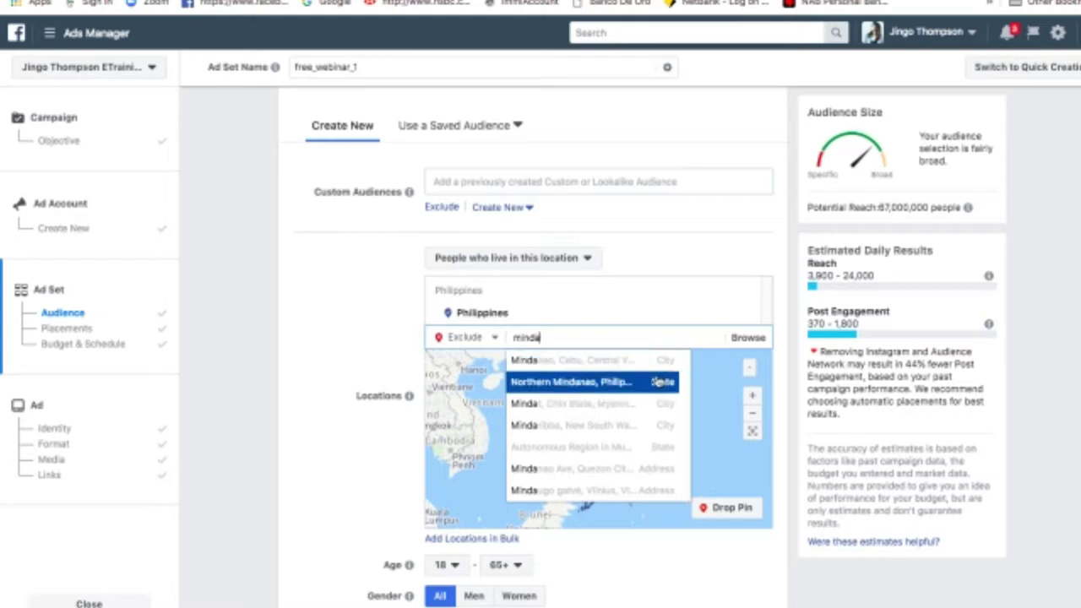
click(623, 360)
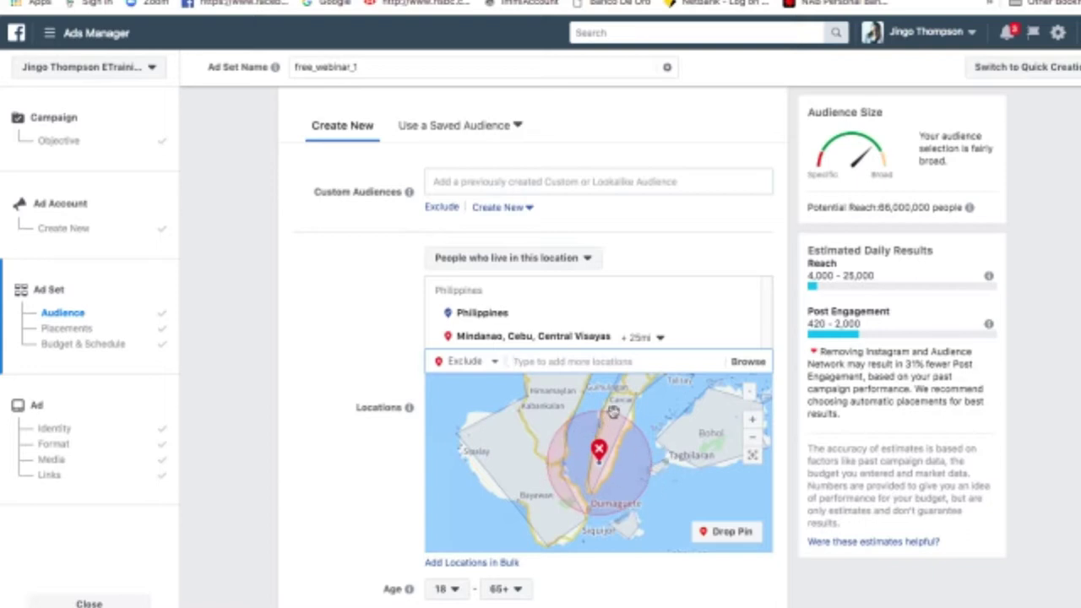
click(475, 339)
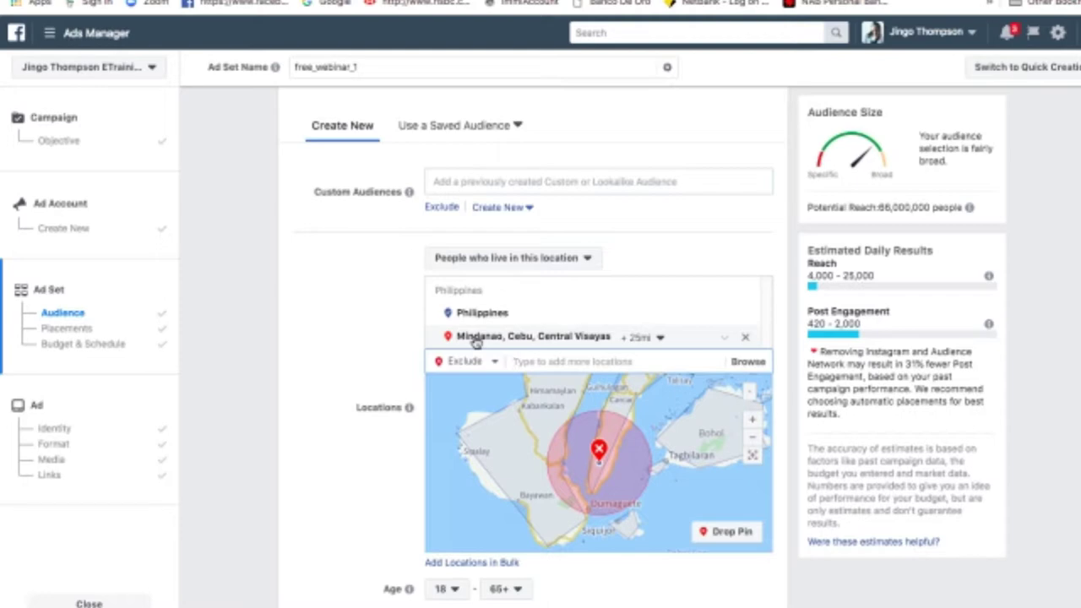
Remove the Mindanao, Cebu, Central Visayas exclusion so only the Philippines is targeted
click(744, 337)
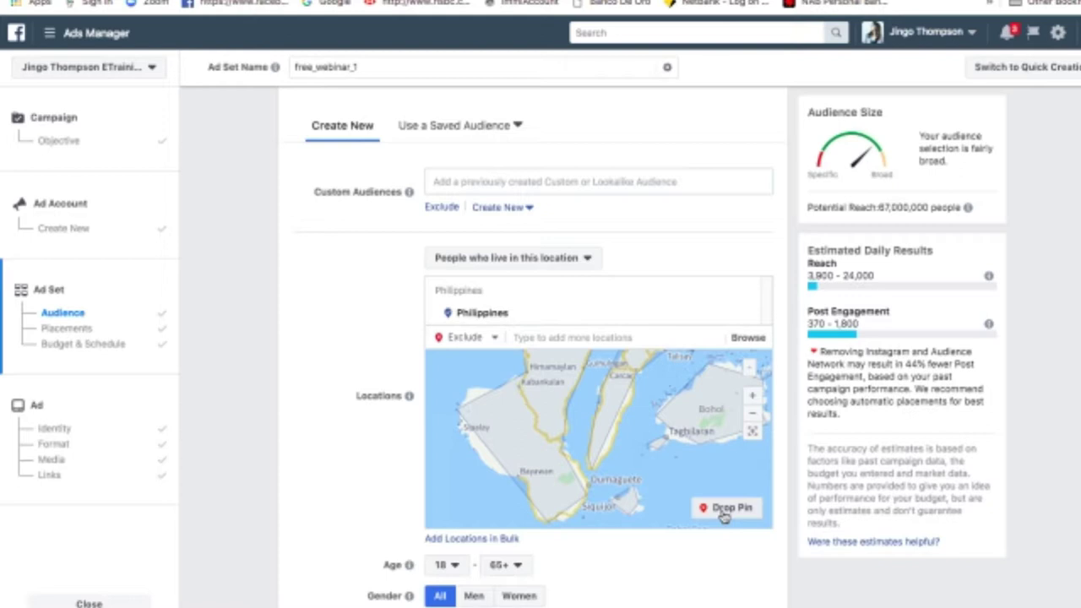
Zoom and pan the location map, then set new locations to Include
click(754, 397)
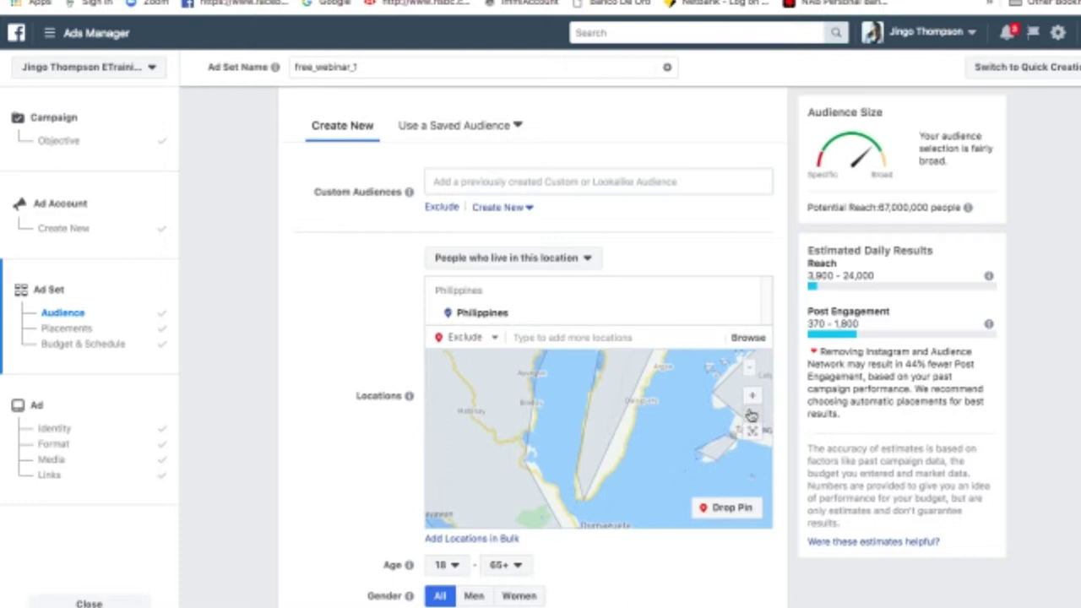
click(751, 414)
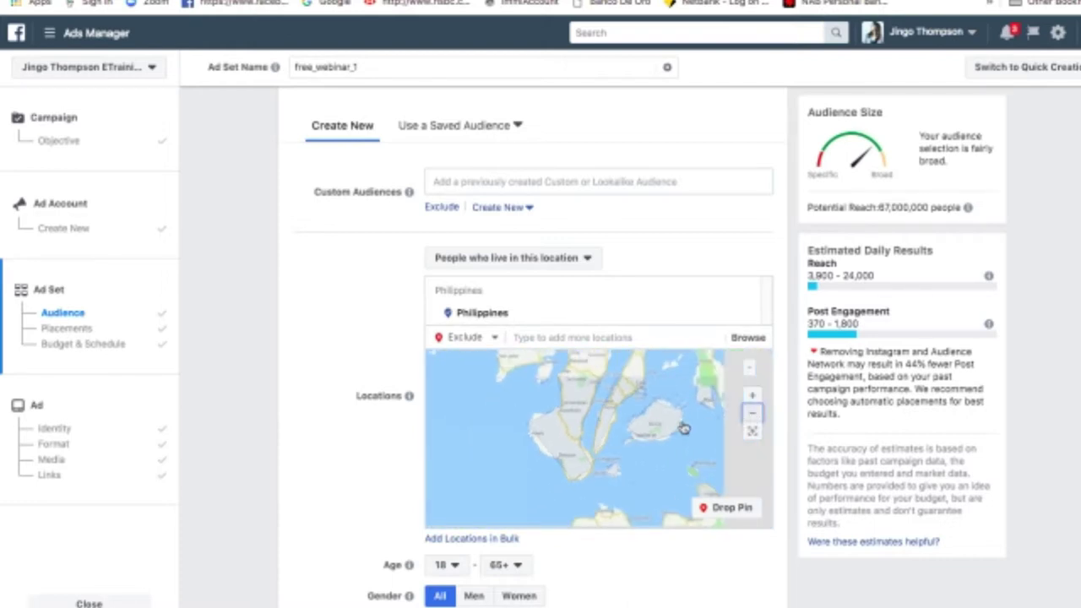
drag(635, 386, 590, 467)
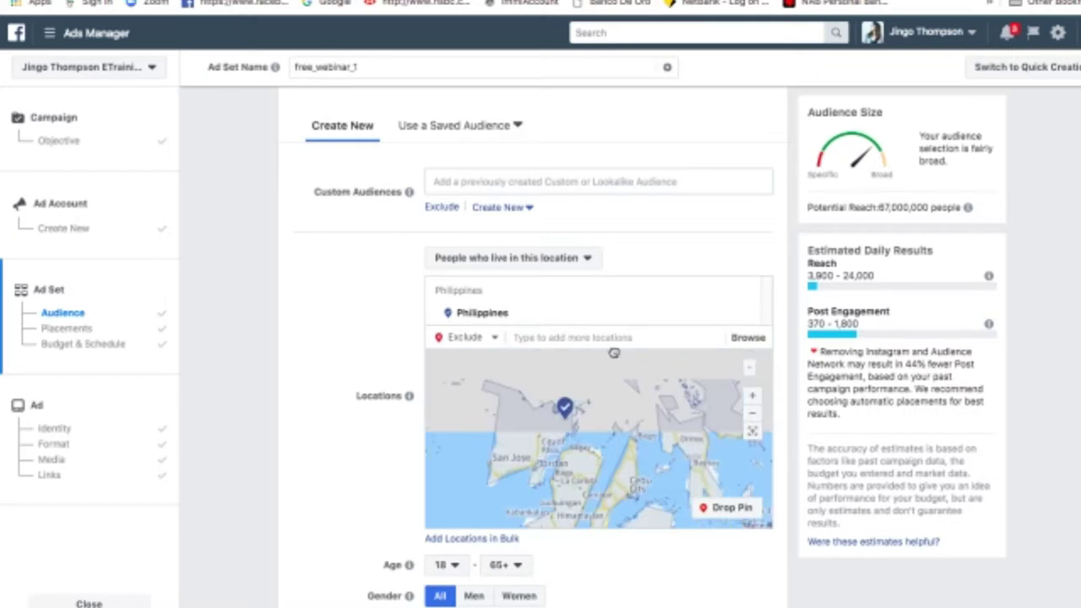
click(563, 337)
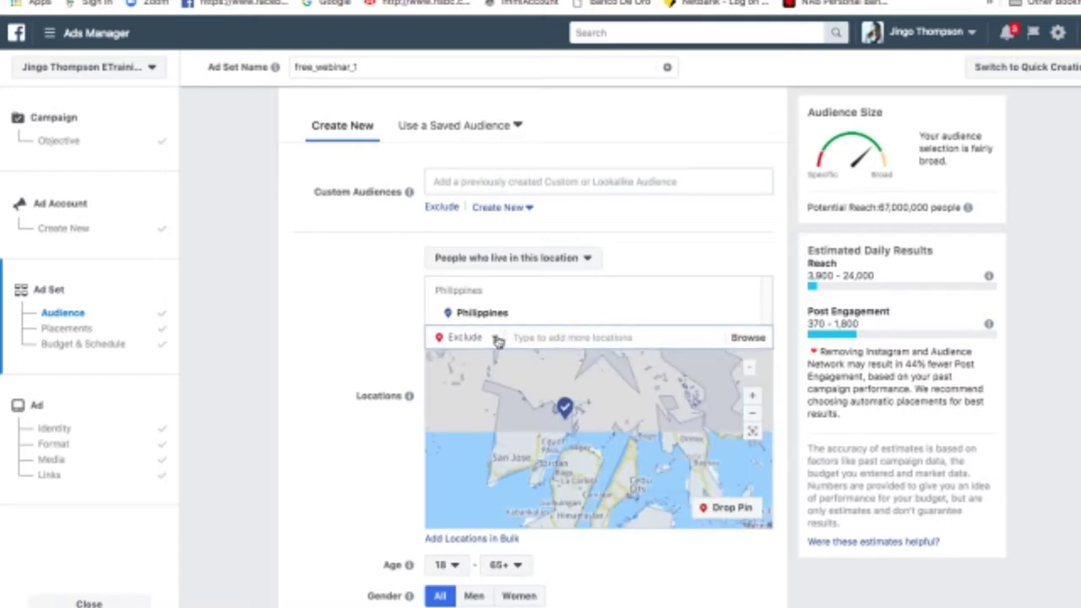
click(496, 339)
click(492, 342)
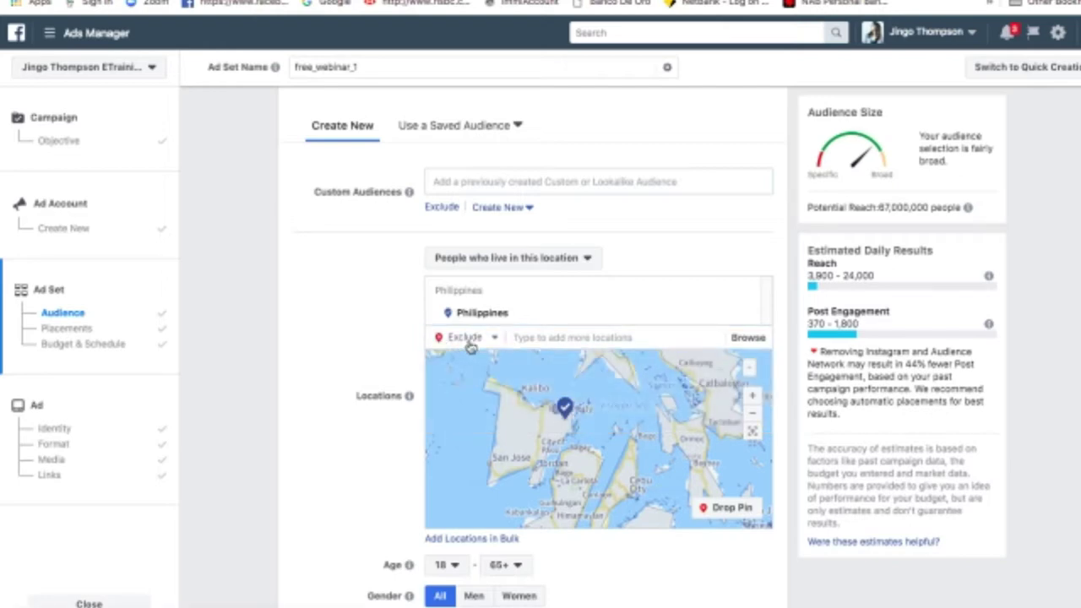
click(491, 338)
click(463, 354)
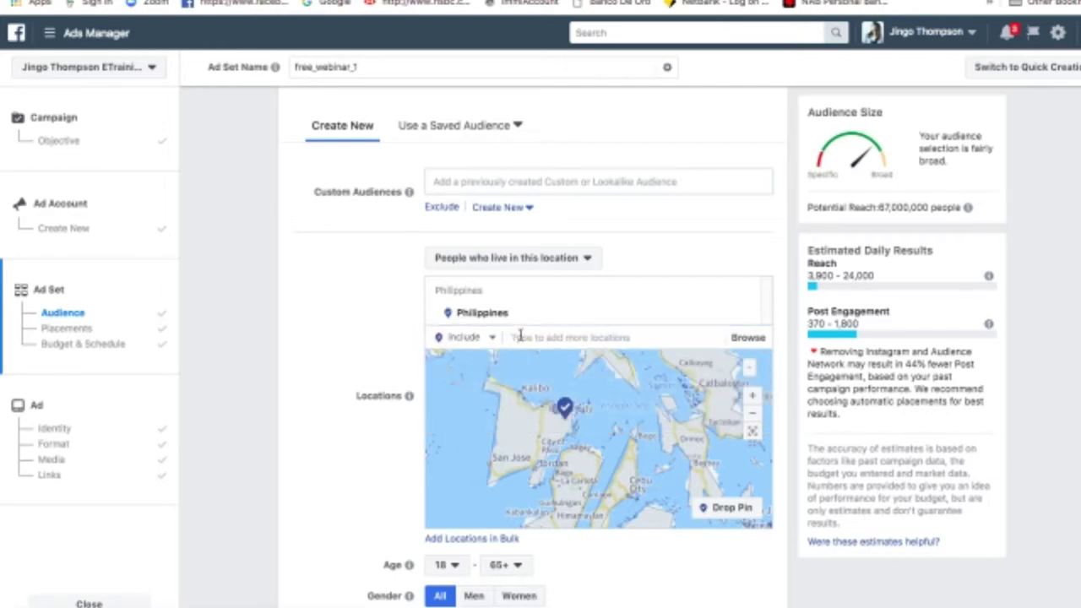
Target Cubao, Quezon City, Metro Manila while keeping the +25 mi radius
click(533, 337)
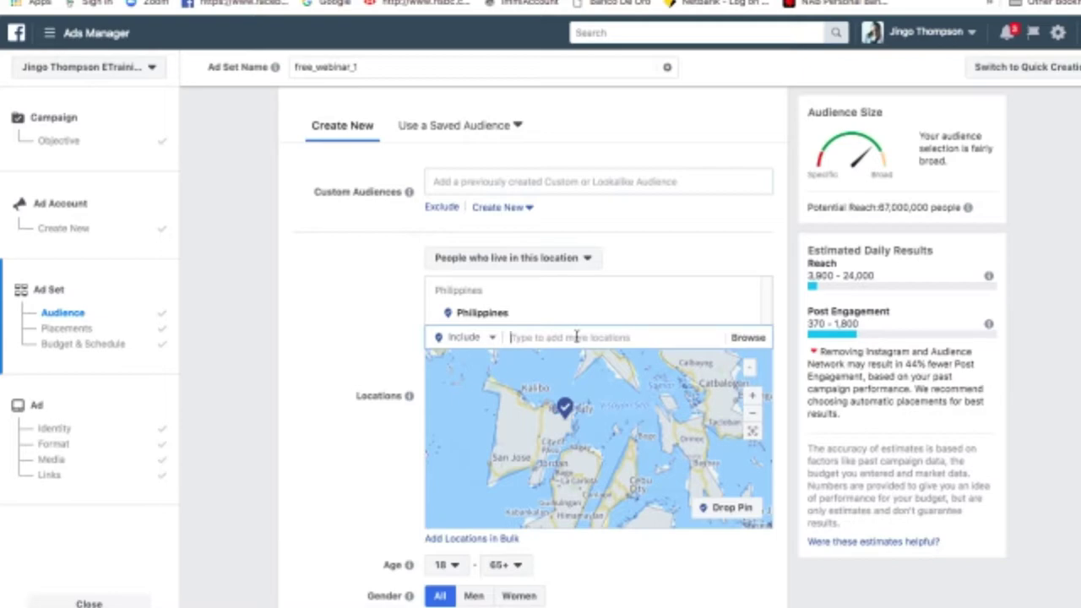
text(cubao)
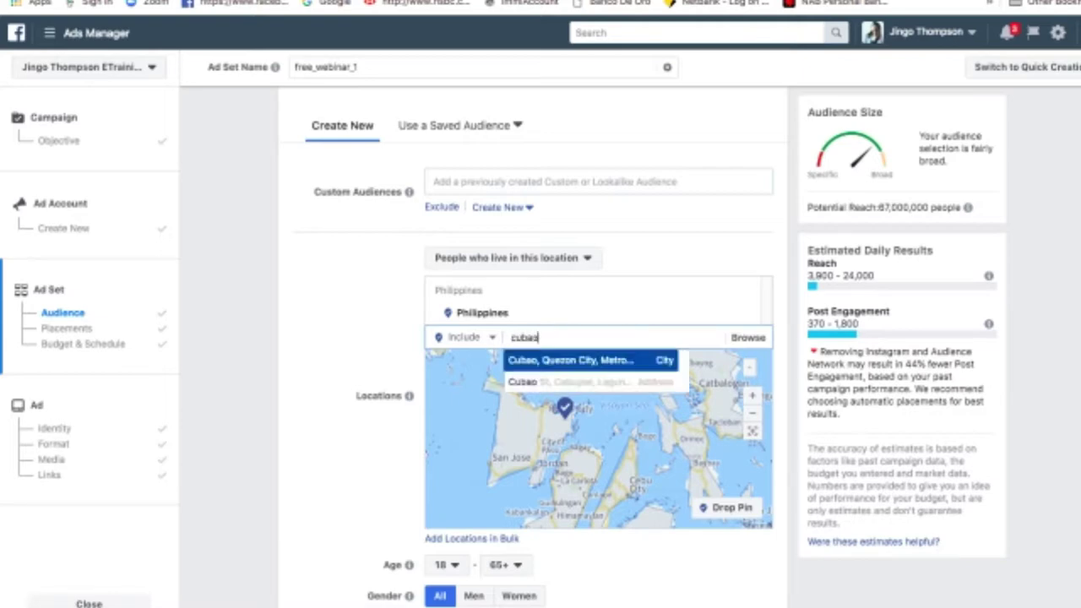
click(588, 361)
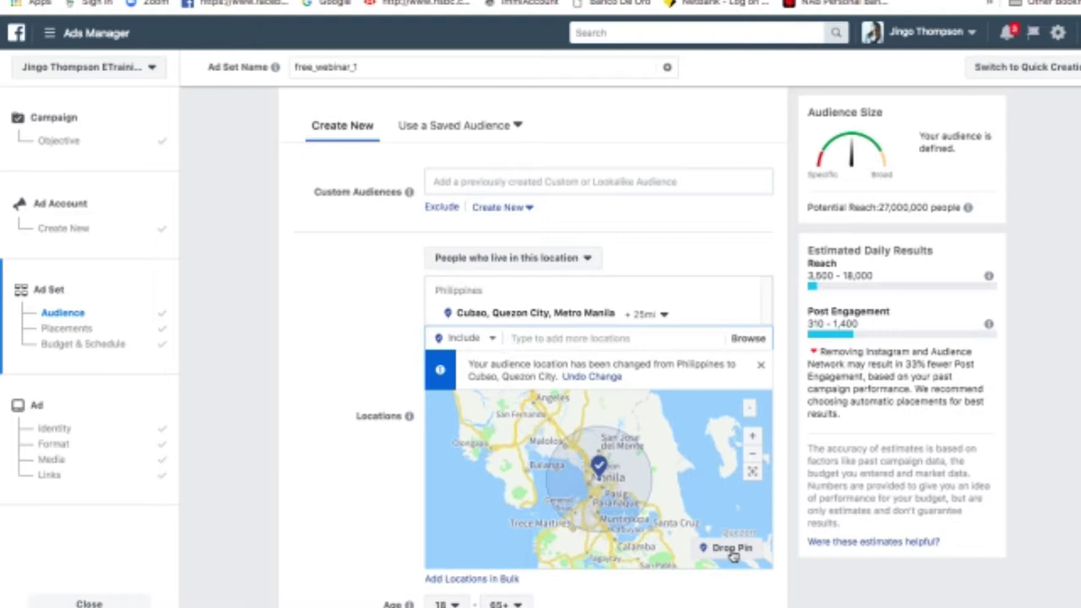
click(655, 314)
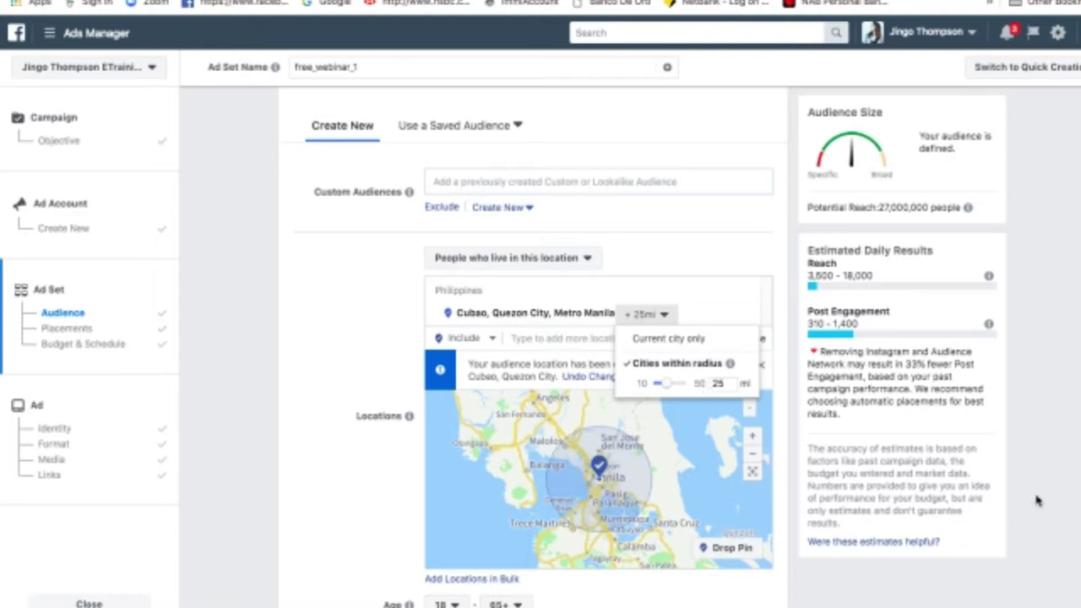
click(905, 504)
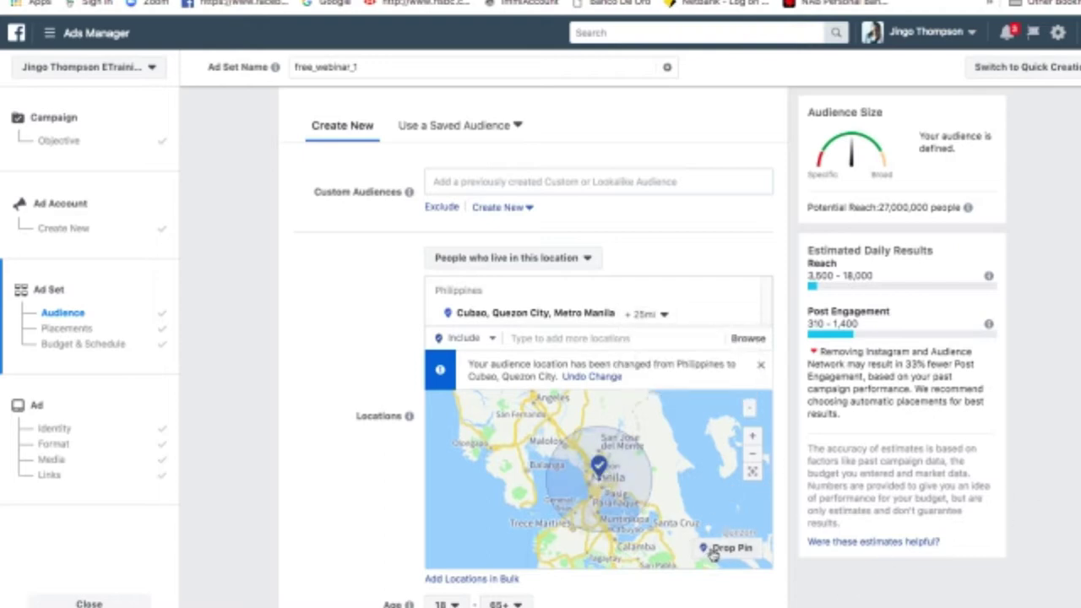
mouse_move(601, 478)
Set the minimum age to 24 and maximum age to 45, cutting reach to 15,000,000
scroll(1076, 379, down, 5)
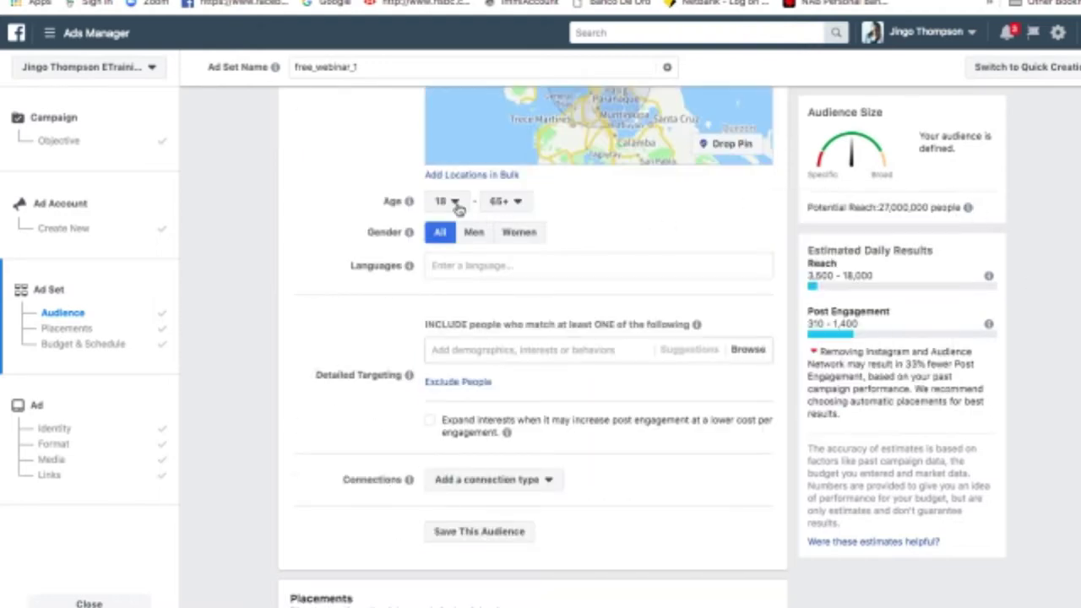
click(454, 203)
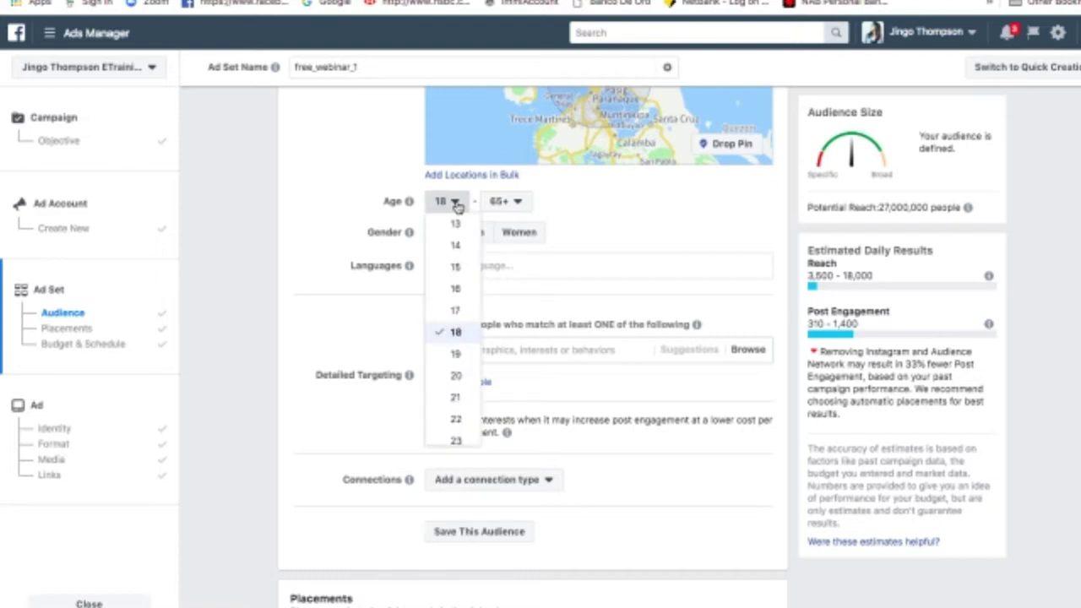
scroll(460, 359, down, 2)
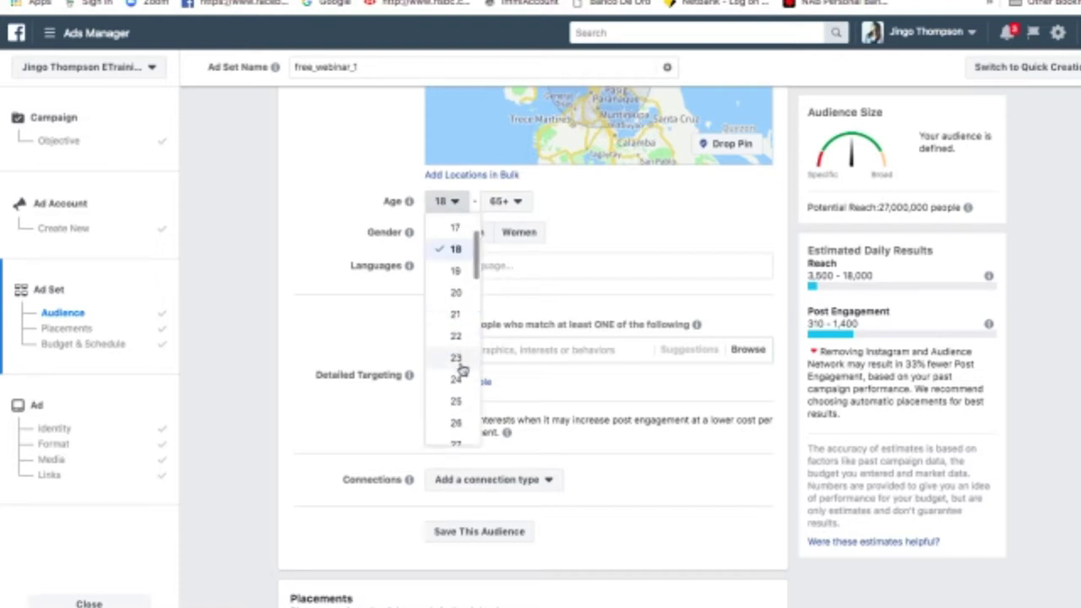
click(460, 379)
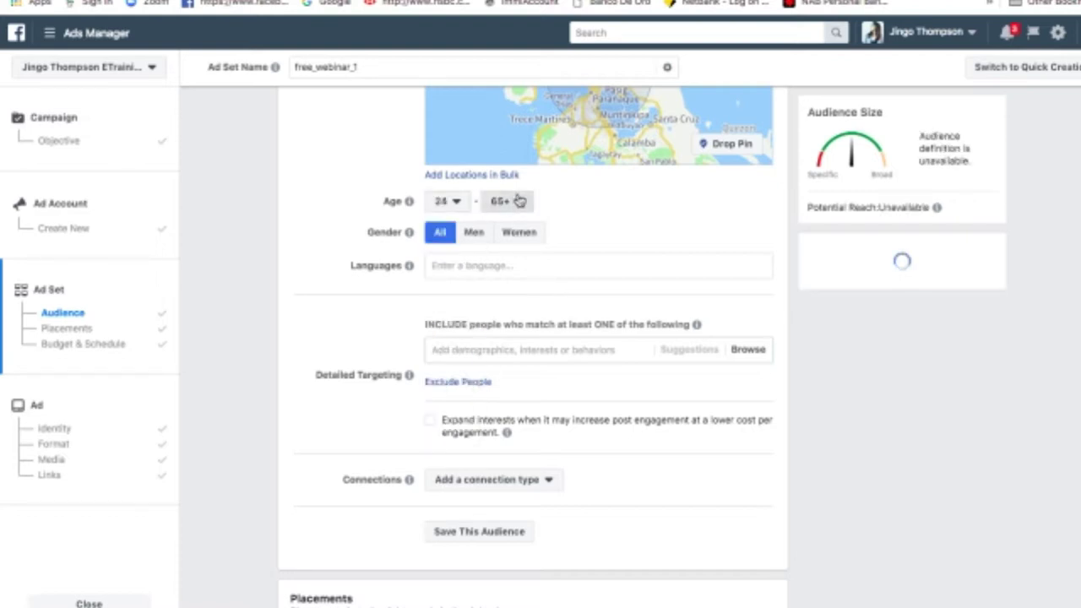
click(520, 203)
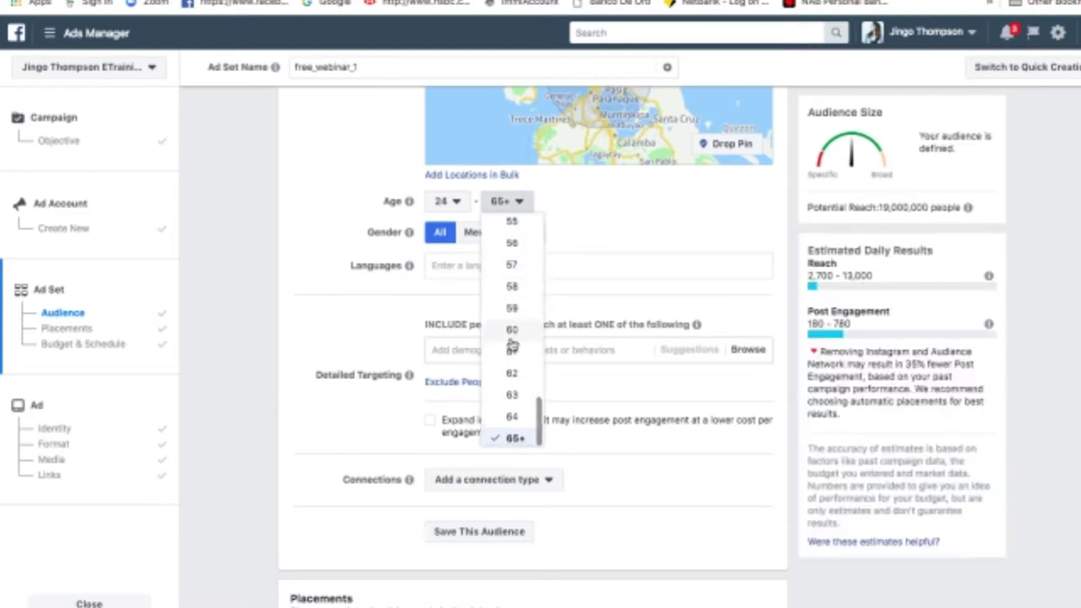
scroll(511, 344, up, 3)
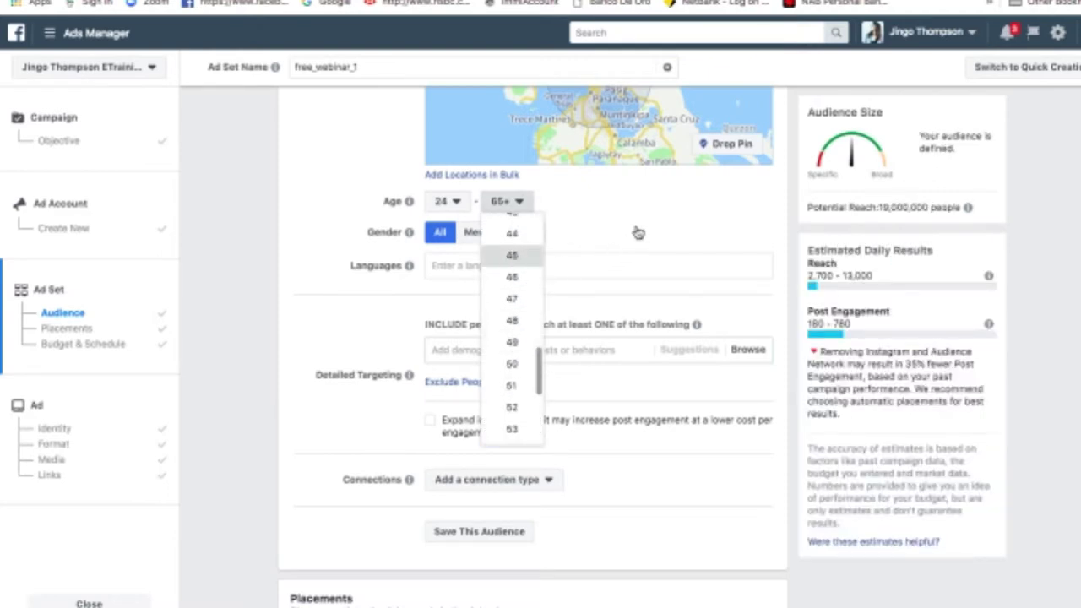
key(Return)
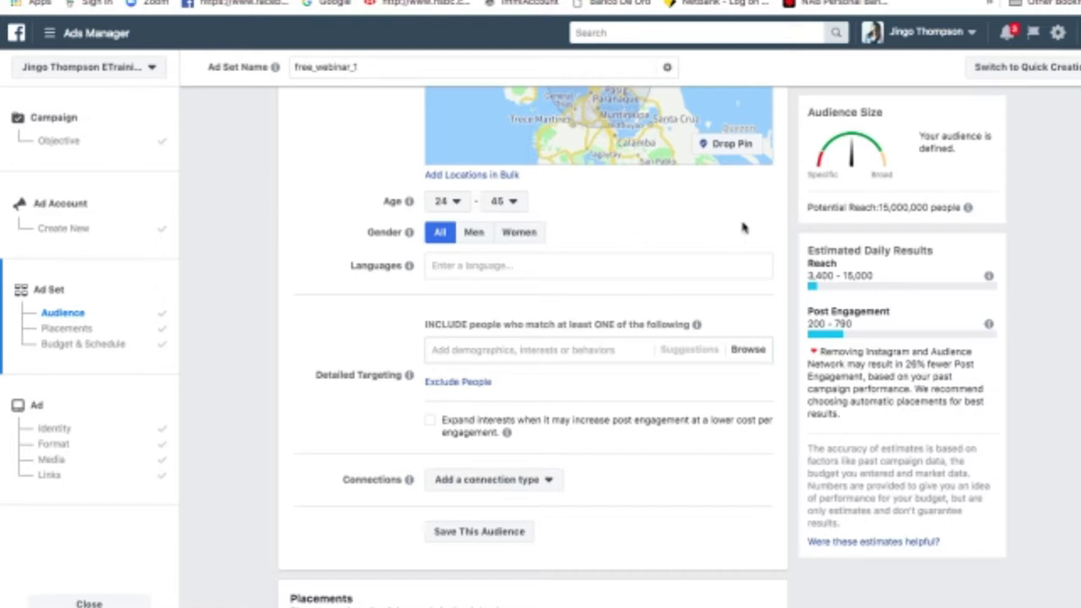
scroll(726, 236, up, 5)
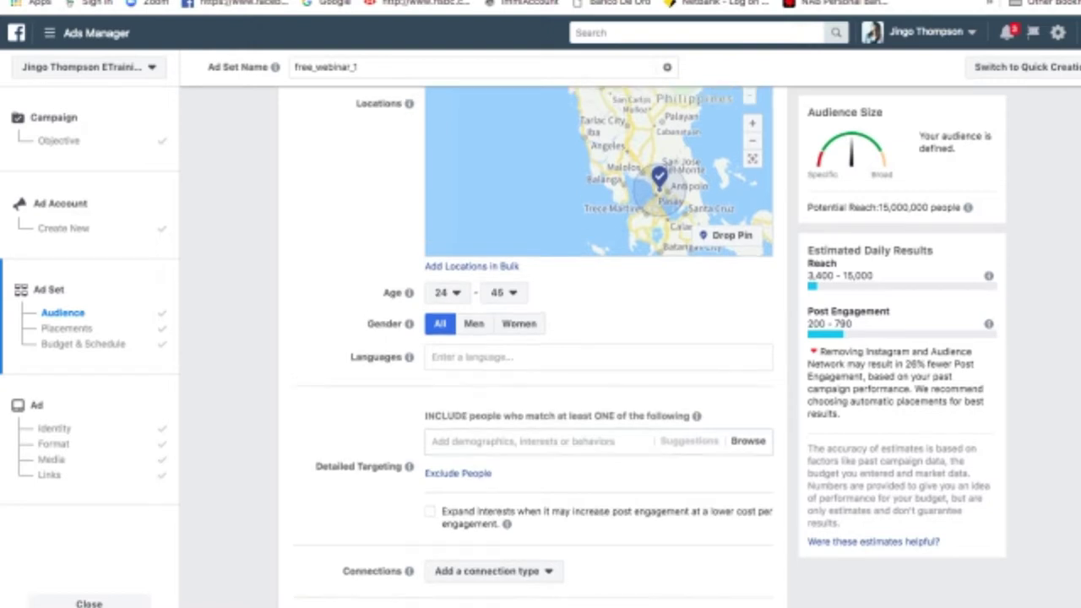
scroll(821, 243, up, 4)
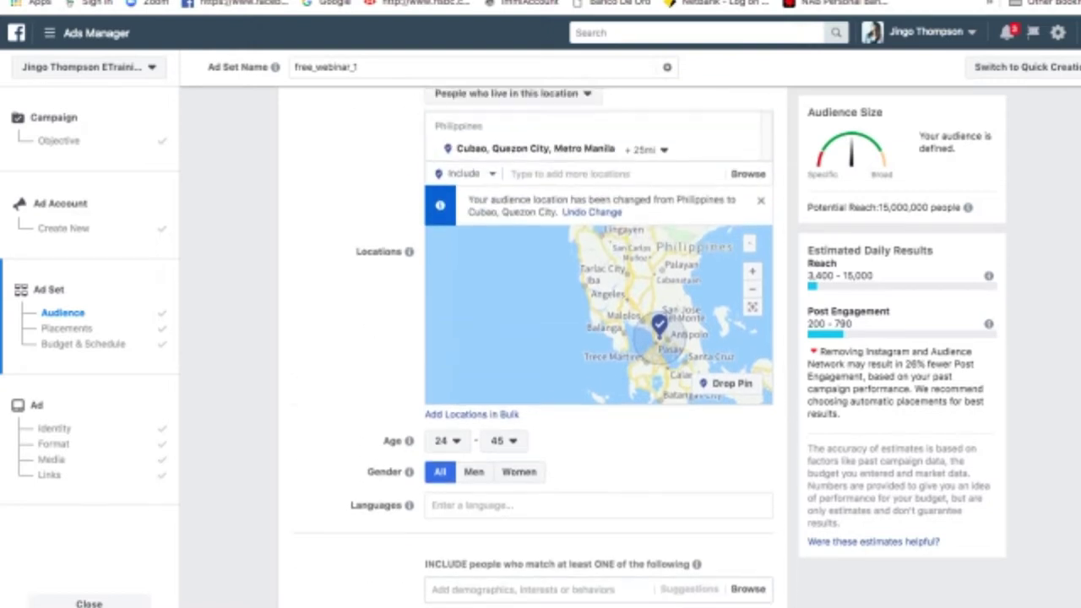
click(760, 207)
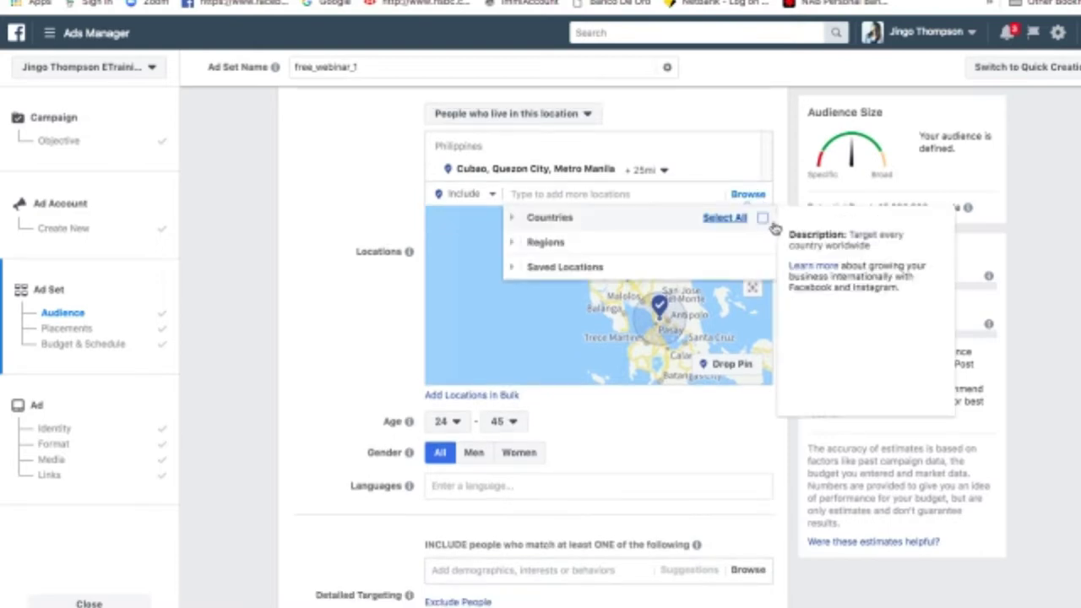
click(743, 175)
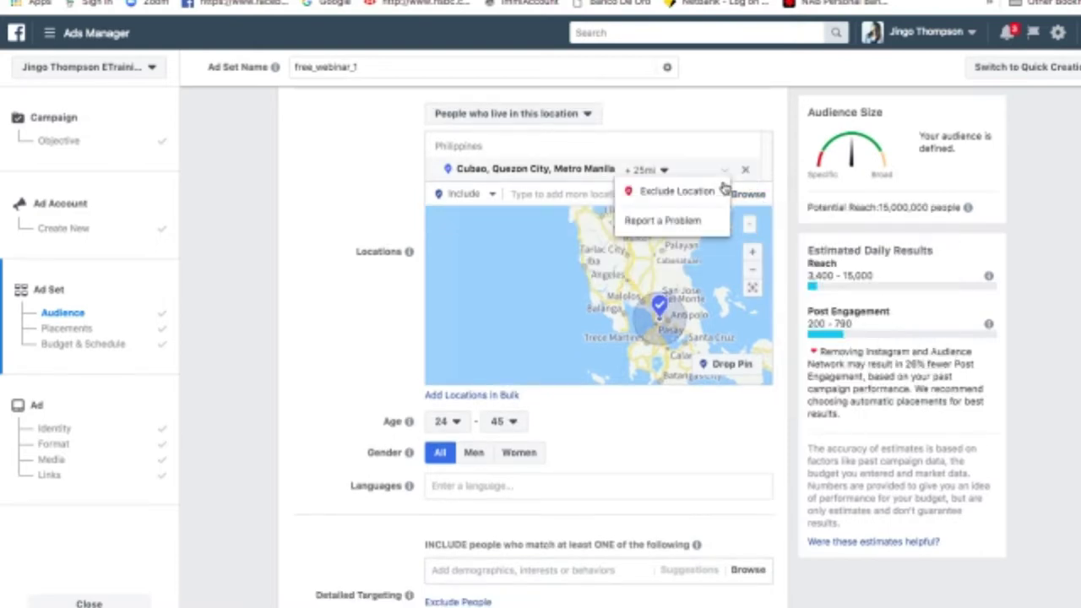
click(749, 172)
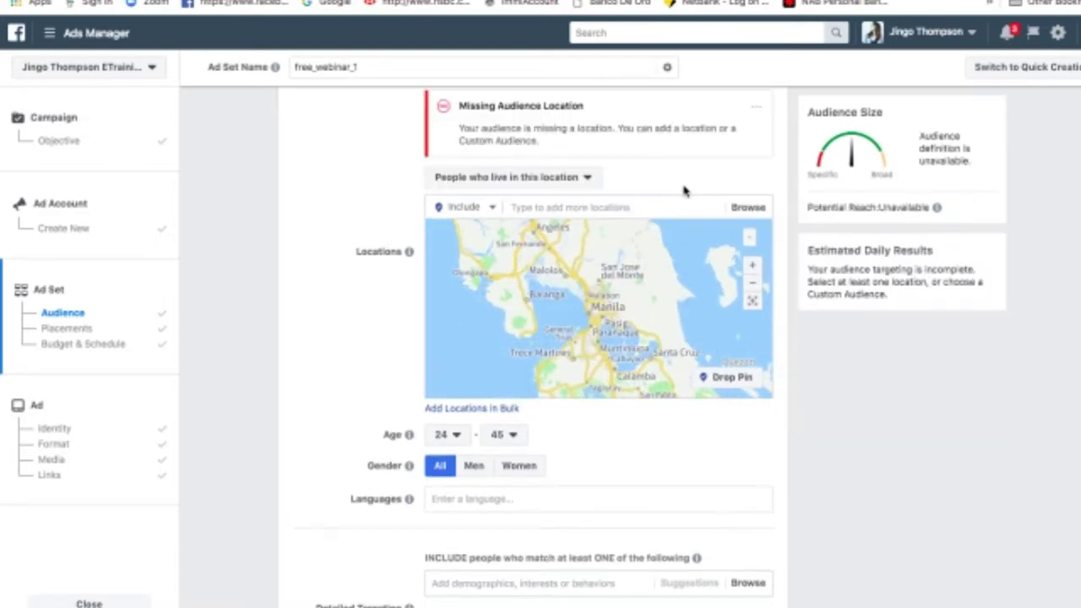
click(608, 206)
text(Phil)
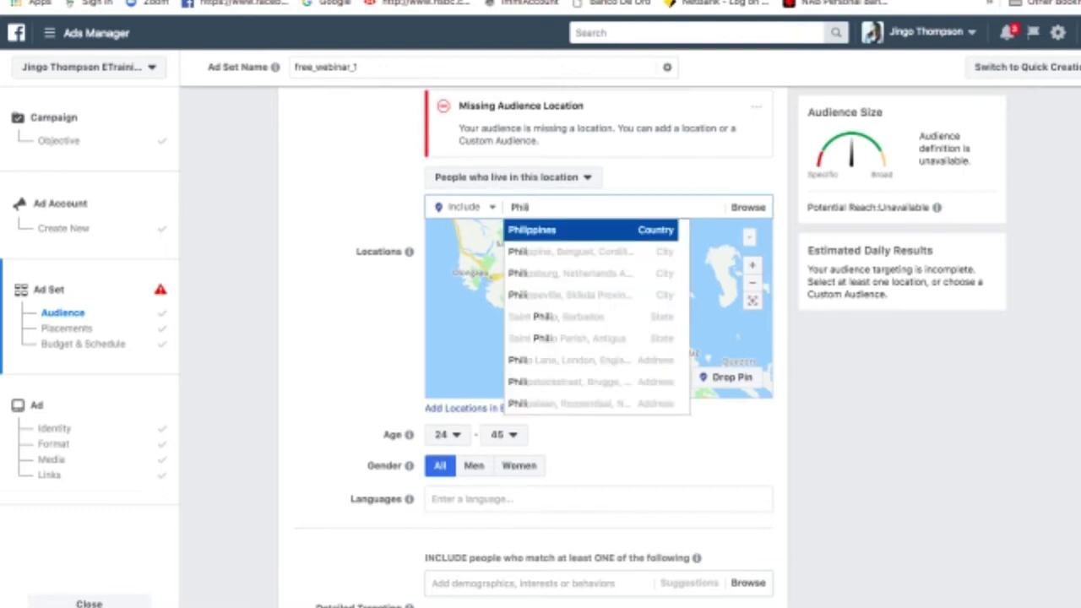
click(609, 229)
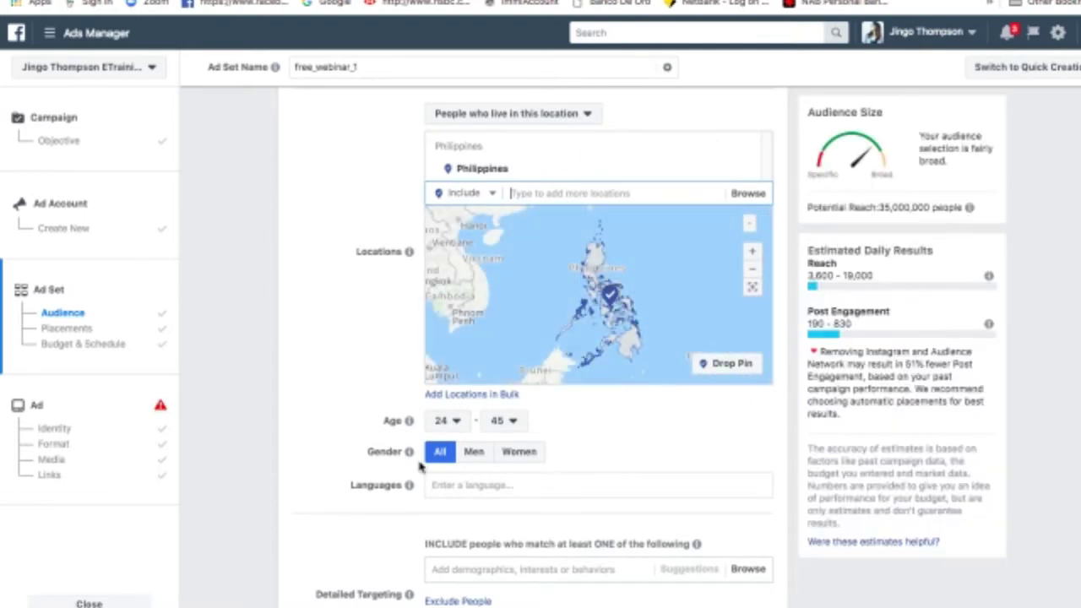
click(448, 484)
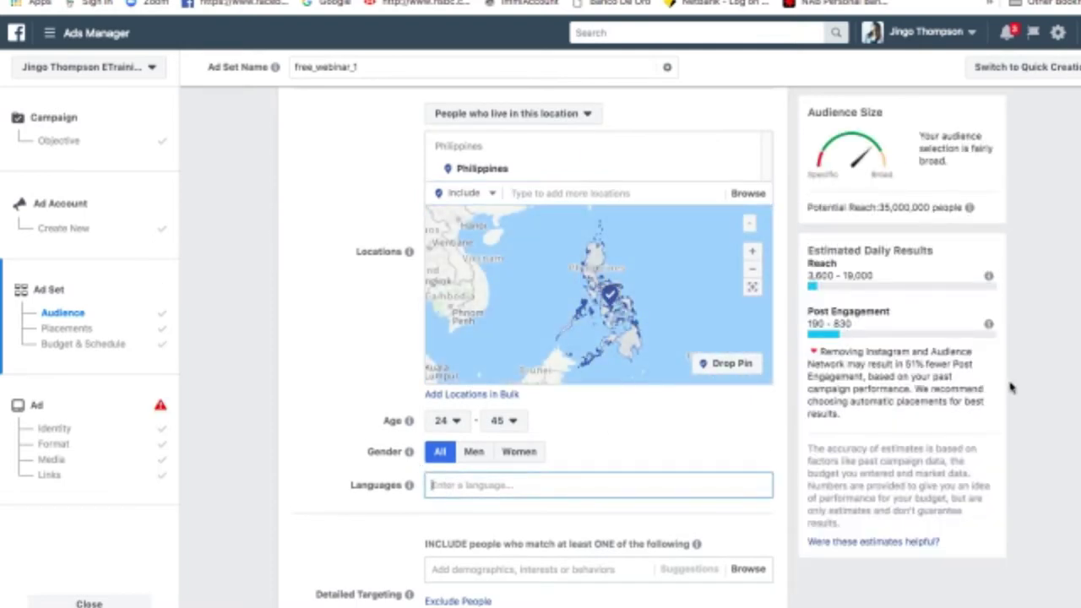
scroll(532, 346, down, 3)
scroll(532, 347, down, 1)
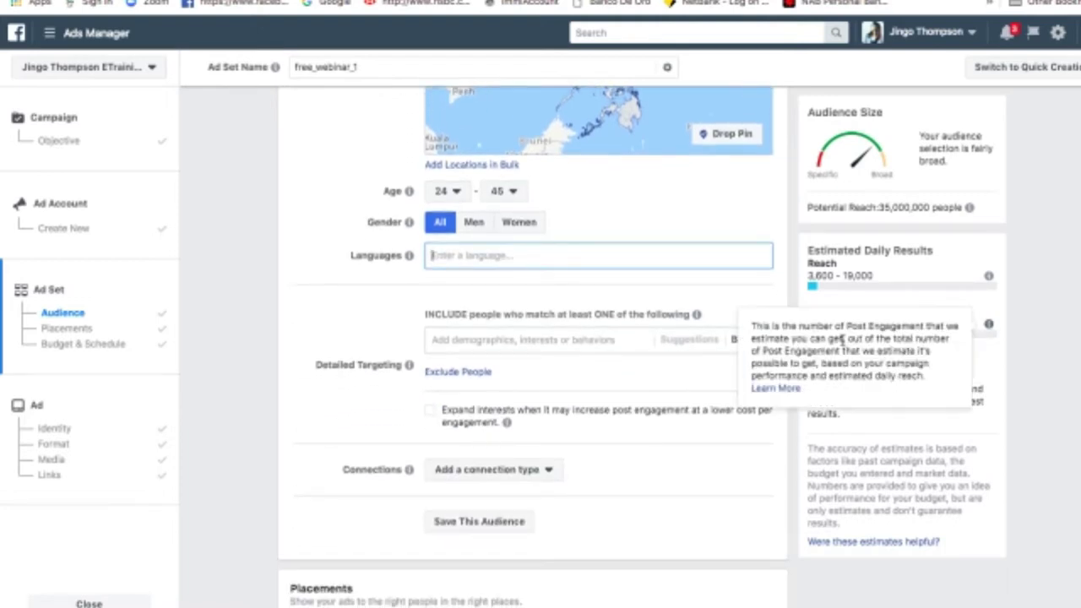
click(490, 341)
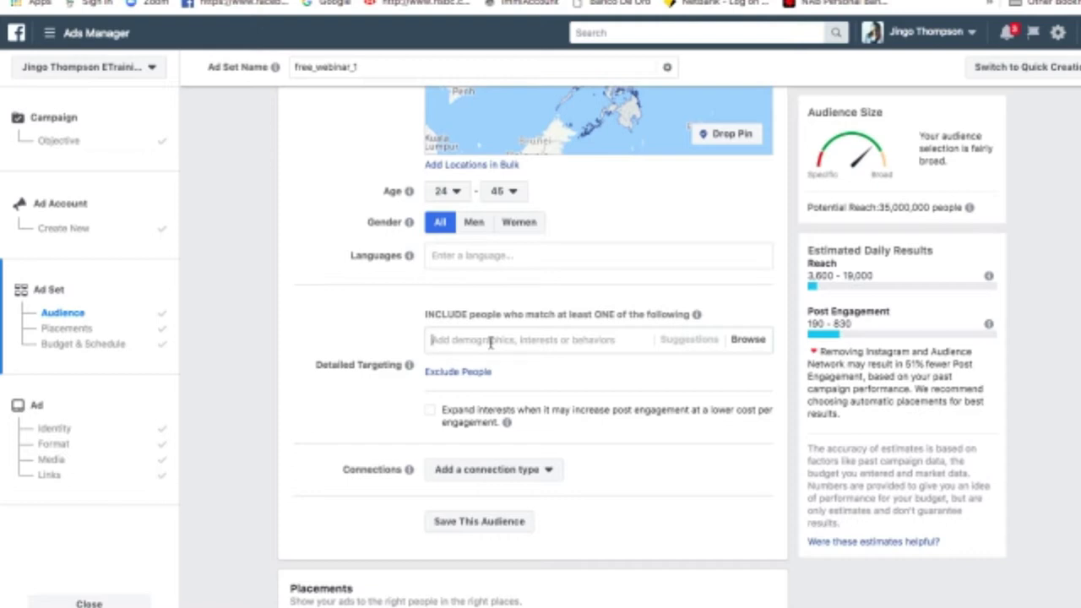
Add a marketing influencer, Social media marketing and Online advertising as detailed targeting interests
text(nei)
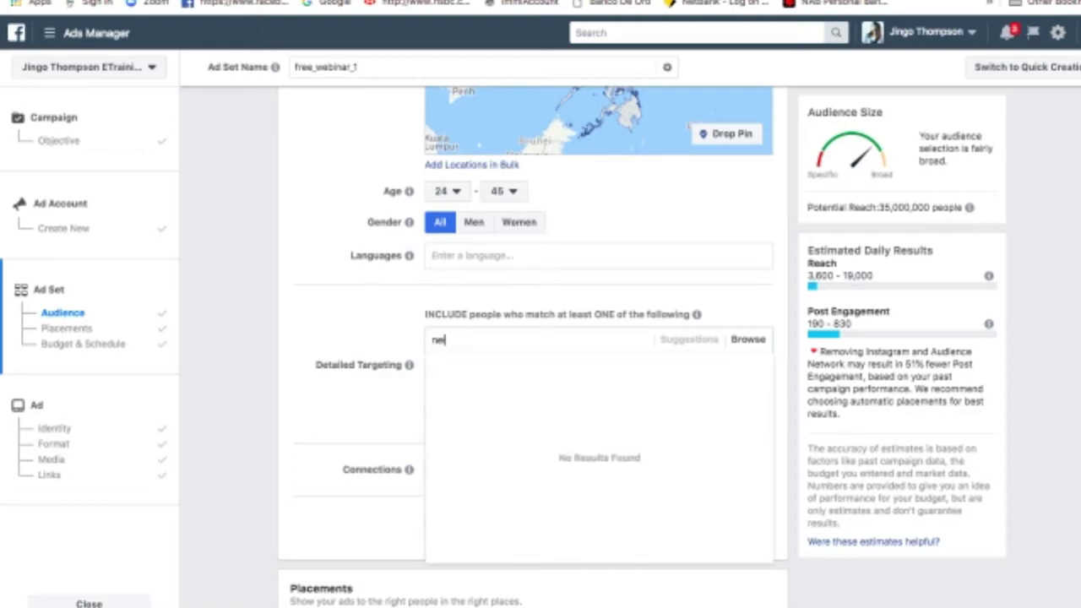
text(l patel)
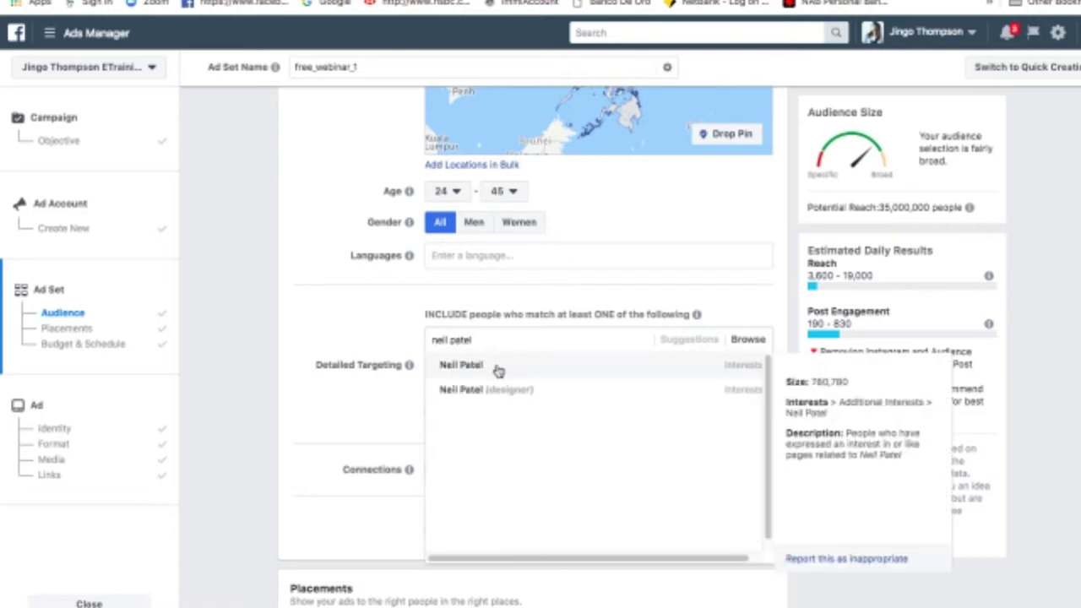
click(497, 369)
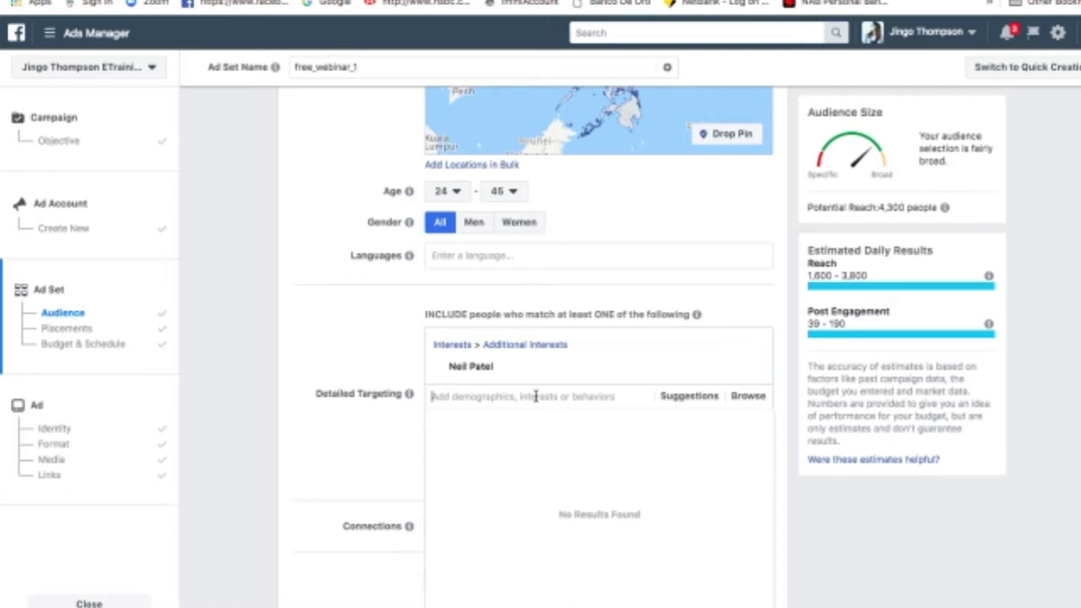
text(social)
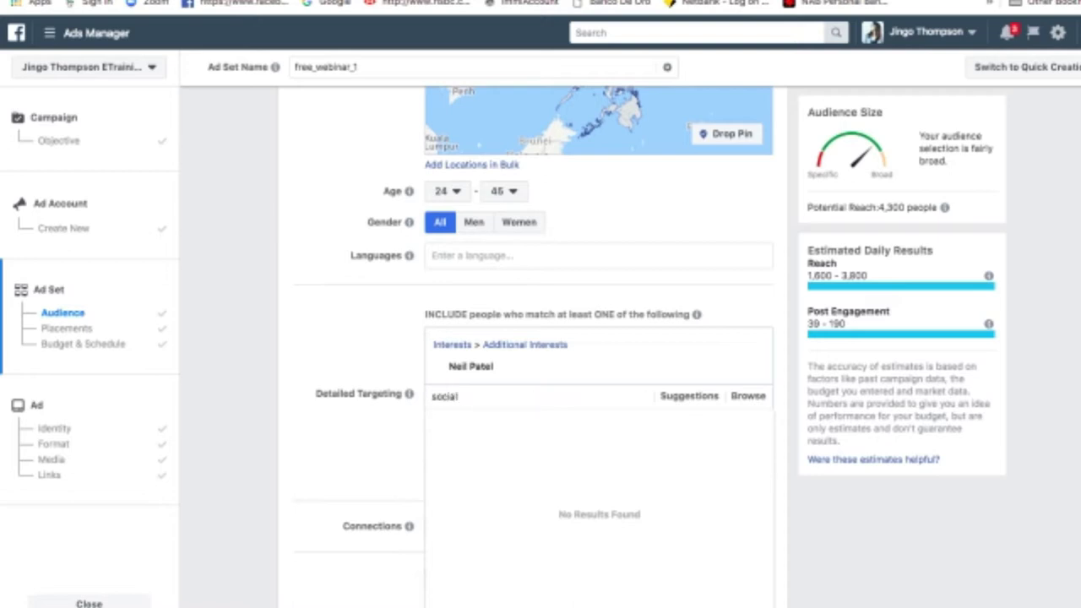
text( media)
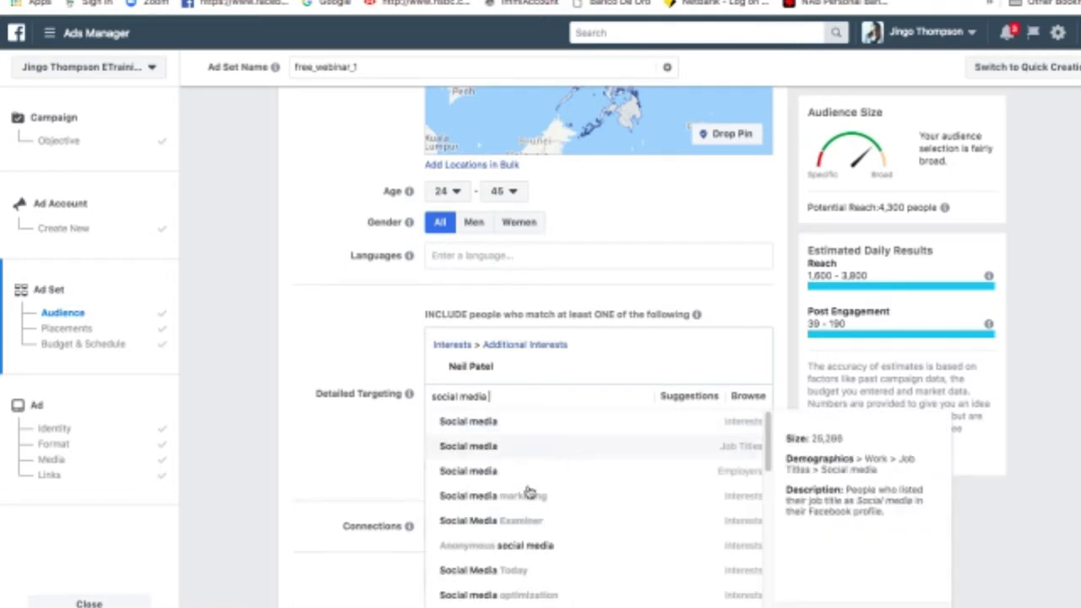
click(525, 496)
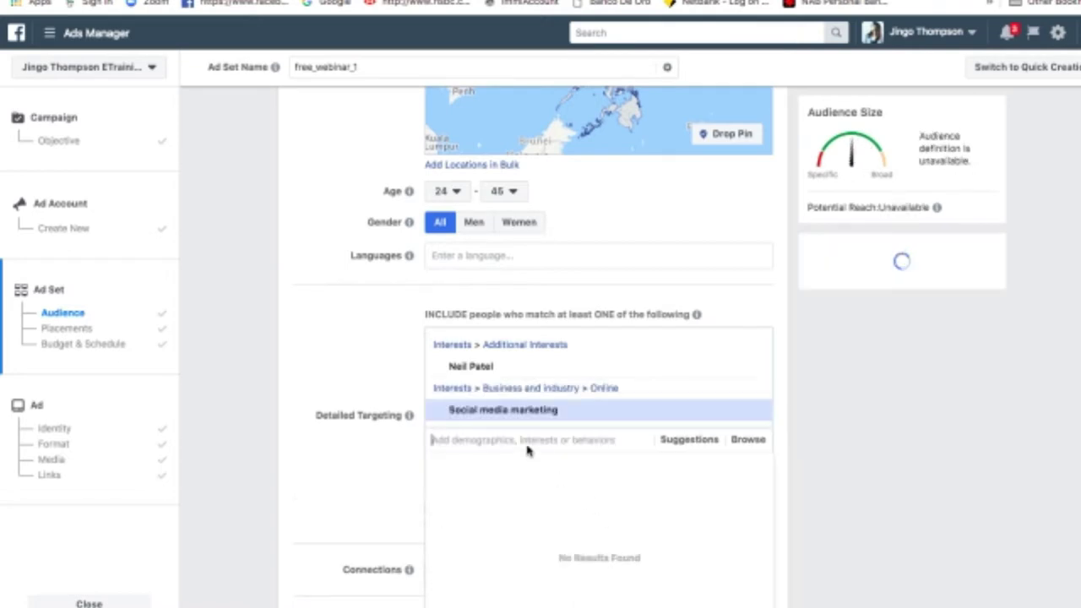
text(onl)
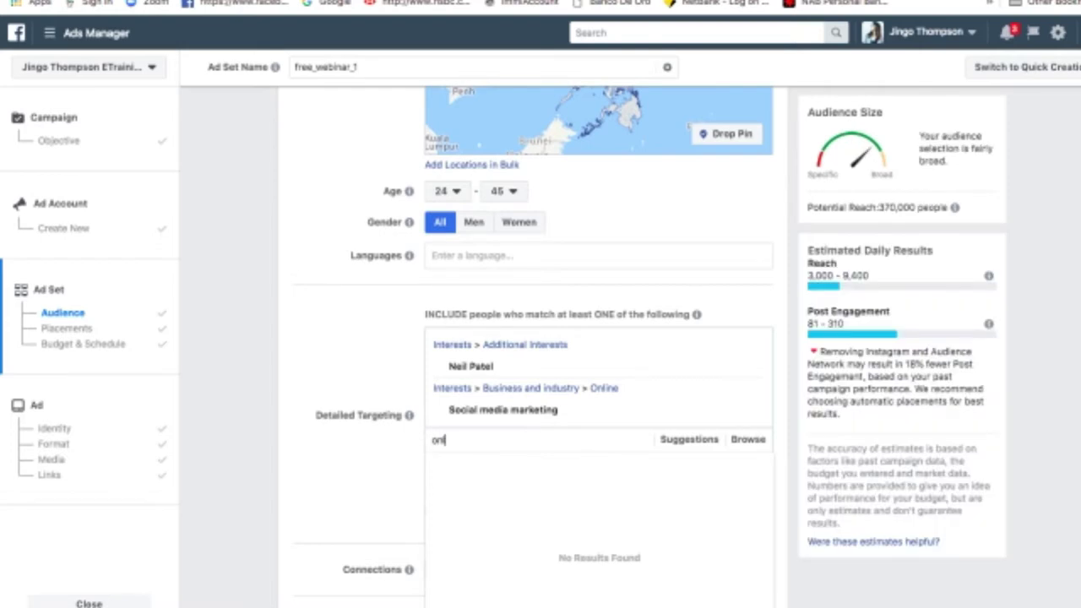
text(ine)
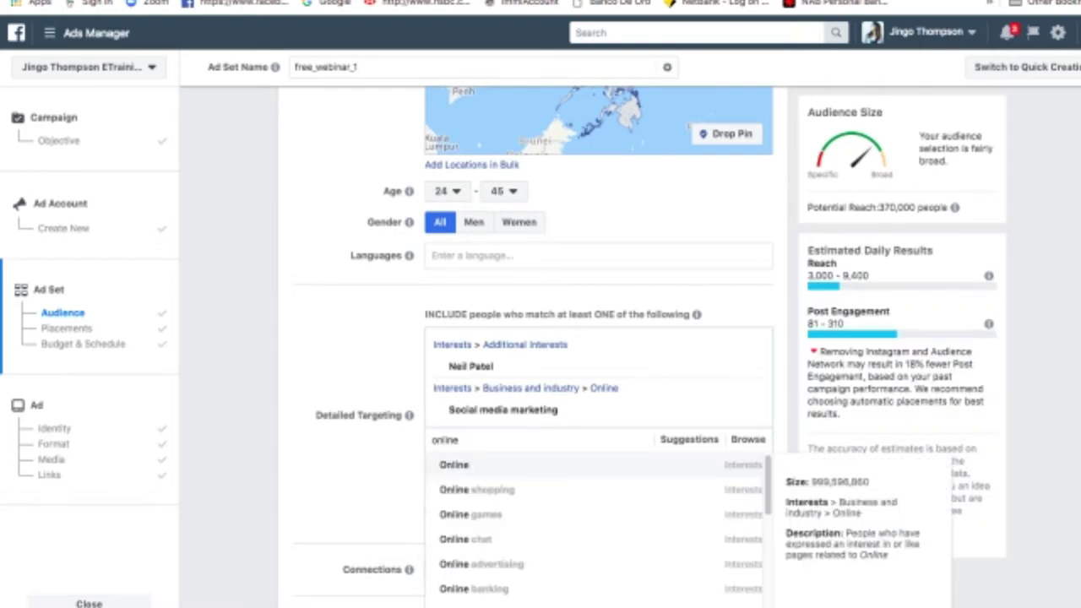
click(510, 566)
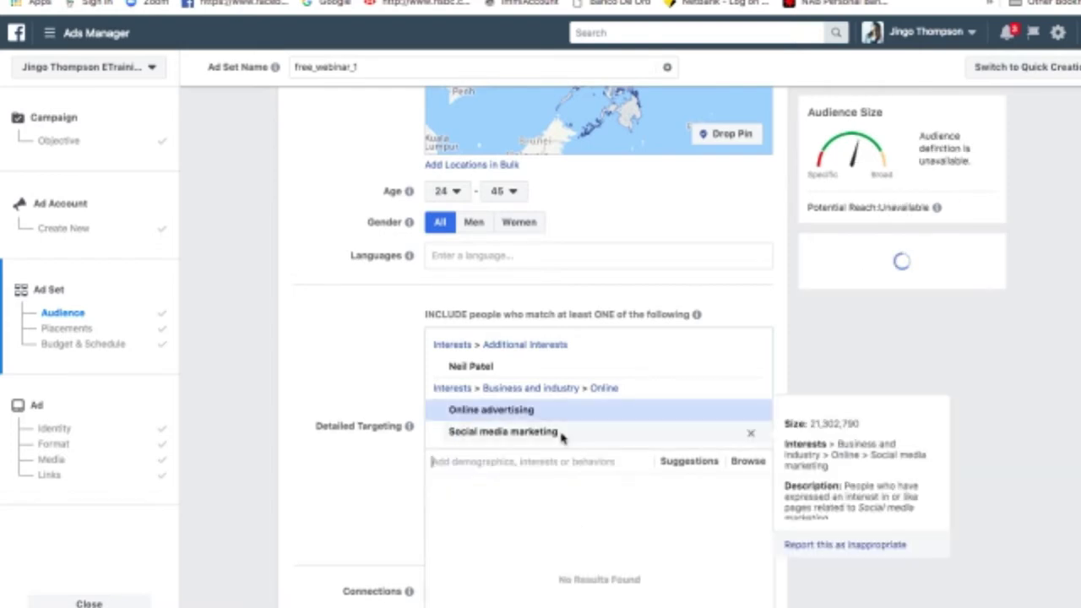
Add Digital marketing and Small business interests, bringing potential reach to 3,200,000
scroll(604, 428, down, 2)
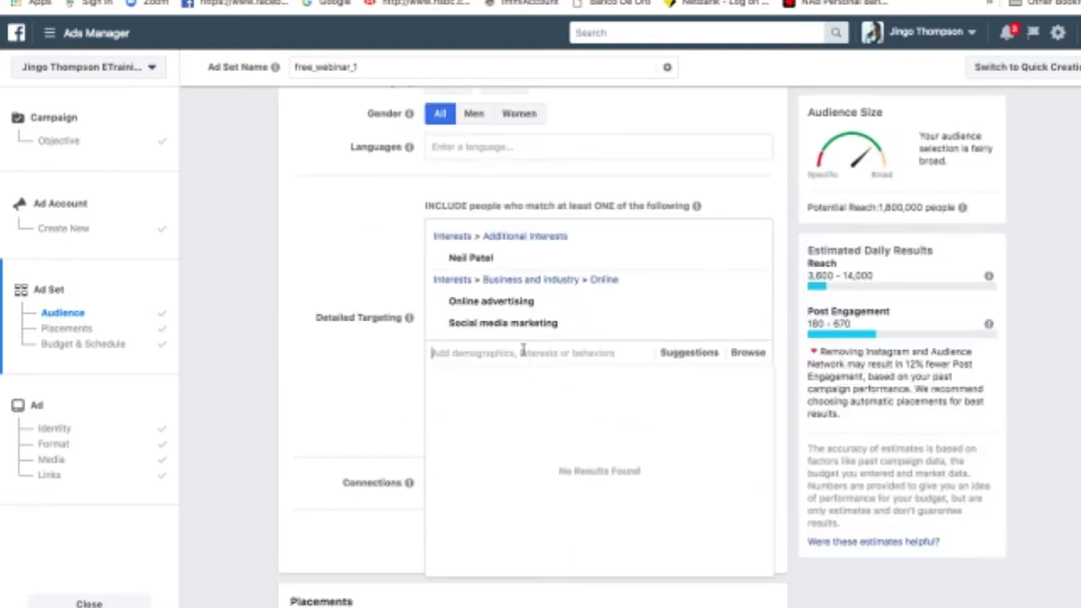
text(digital)
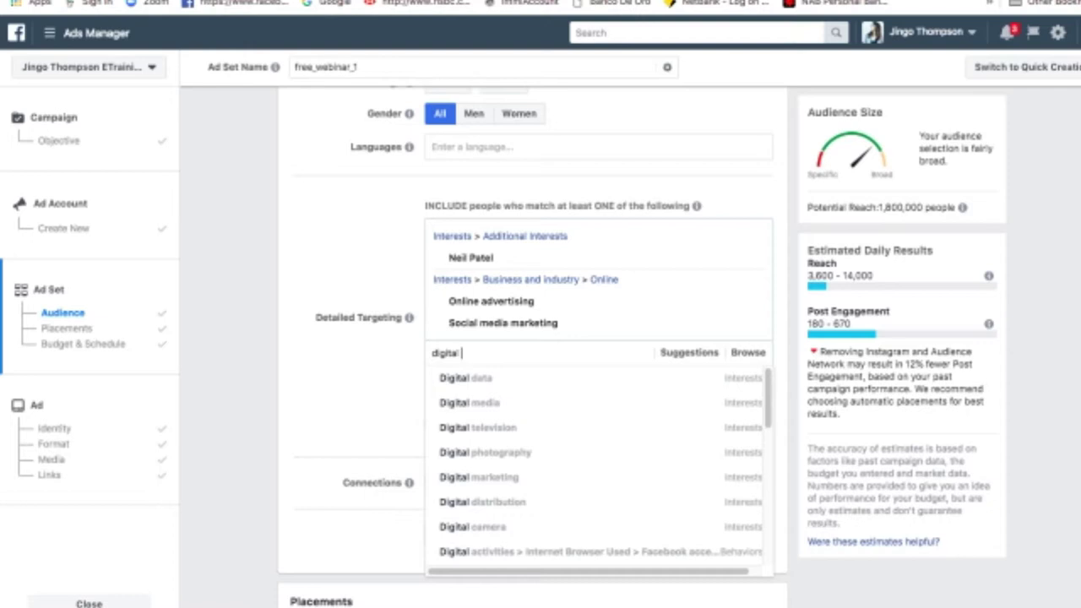
click(494, 477)
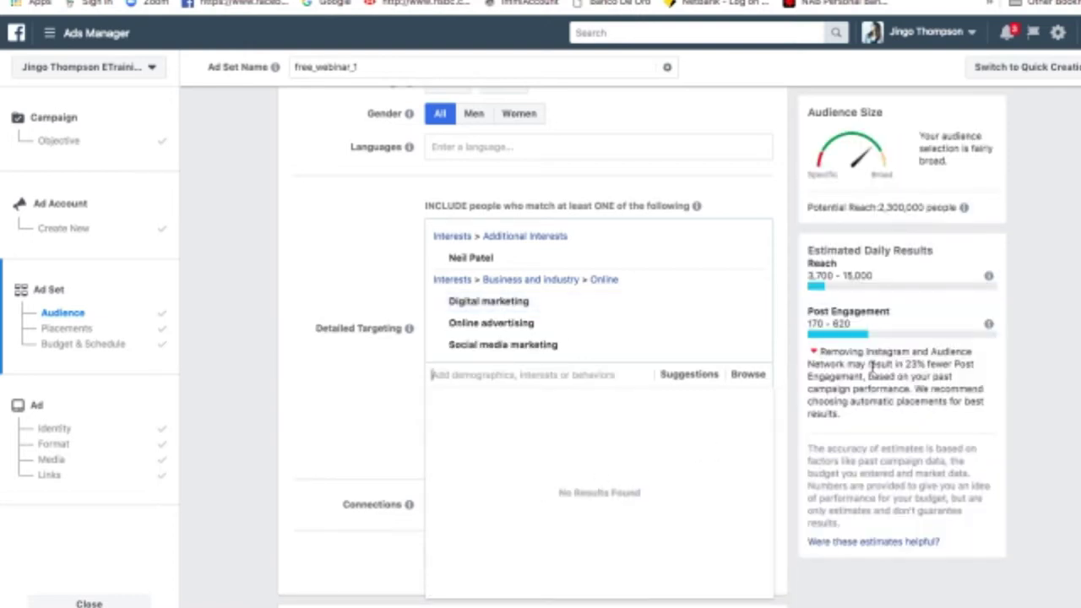
text(business)
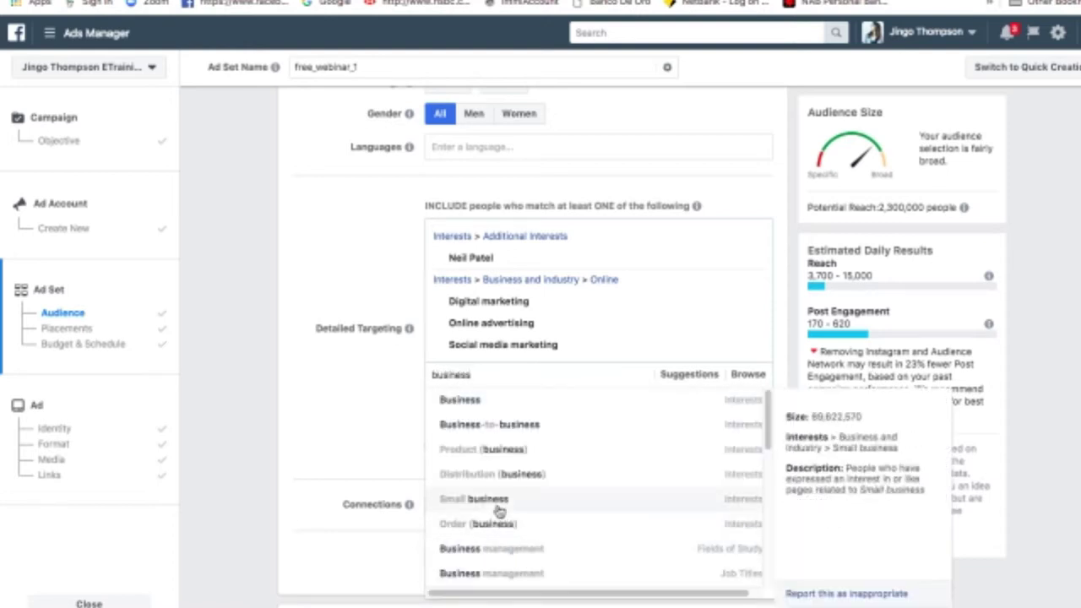
click(549, 508)
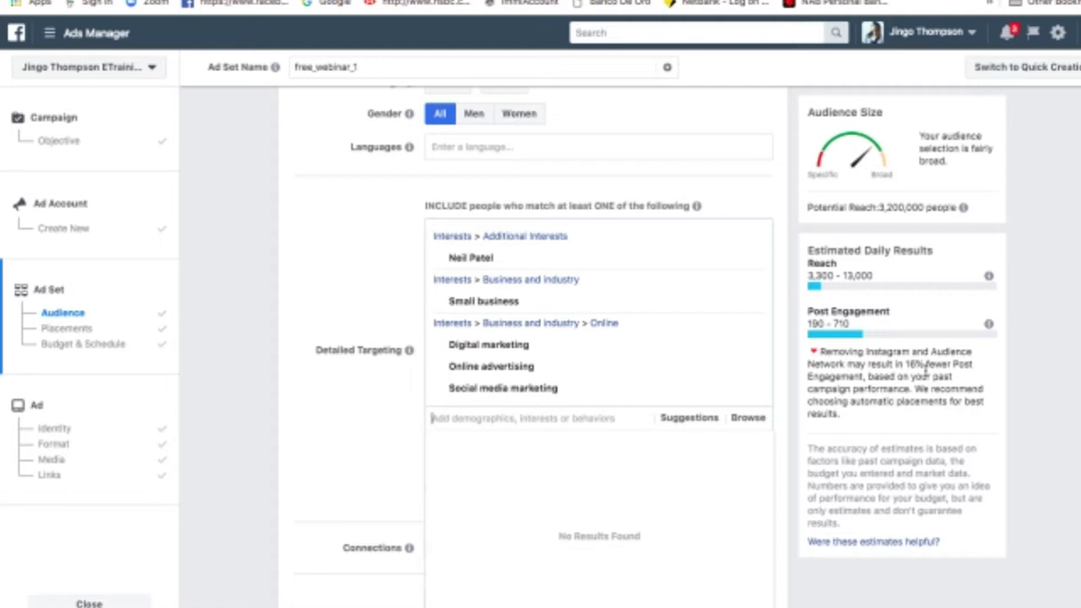
Close the empty Detailed Targeting results and scroll down to Save This Audience
mouse_move(519, 395)
scroll(684, 419, down, 2)
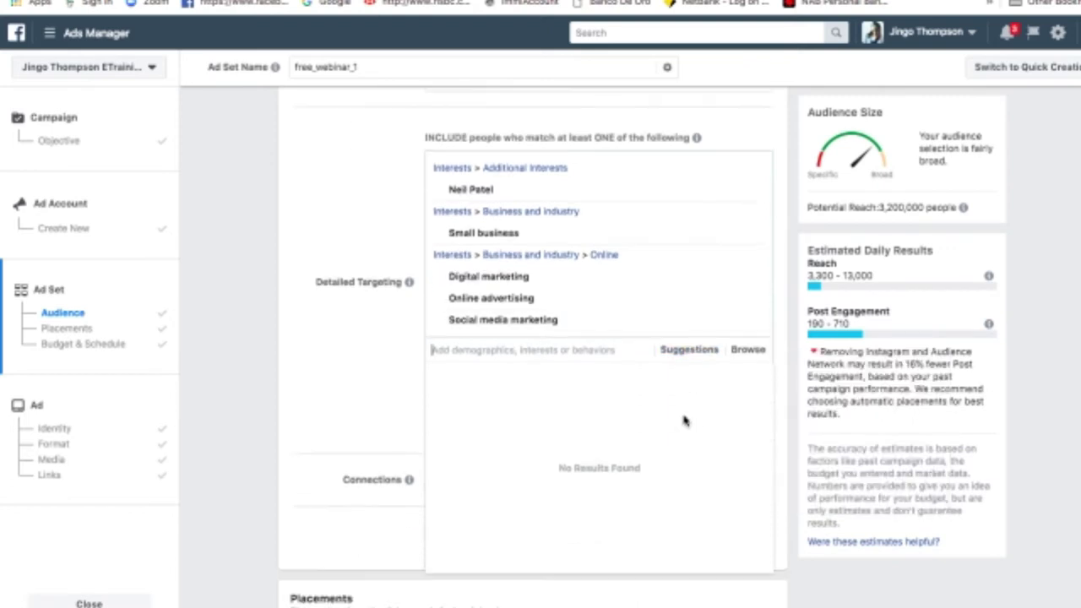
click(384, 398)
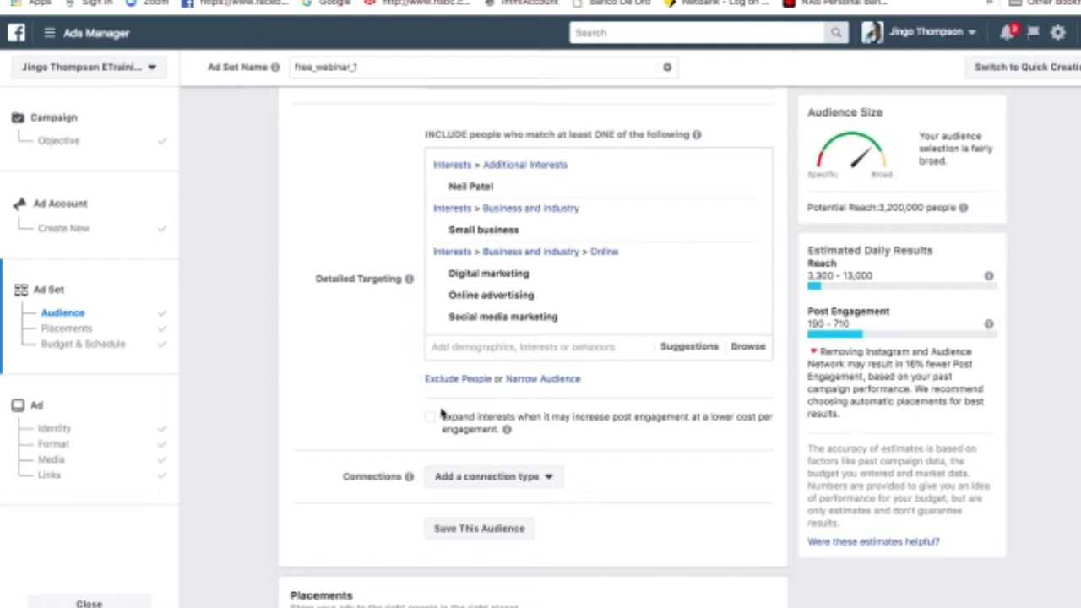
scroll(400, 417, down, 1)
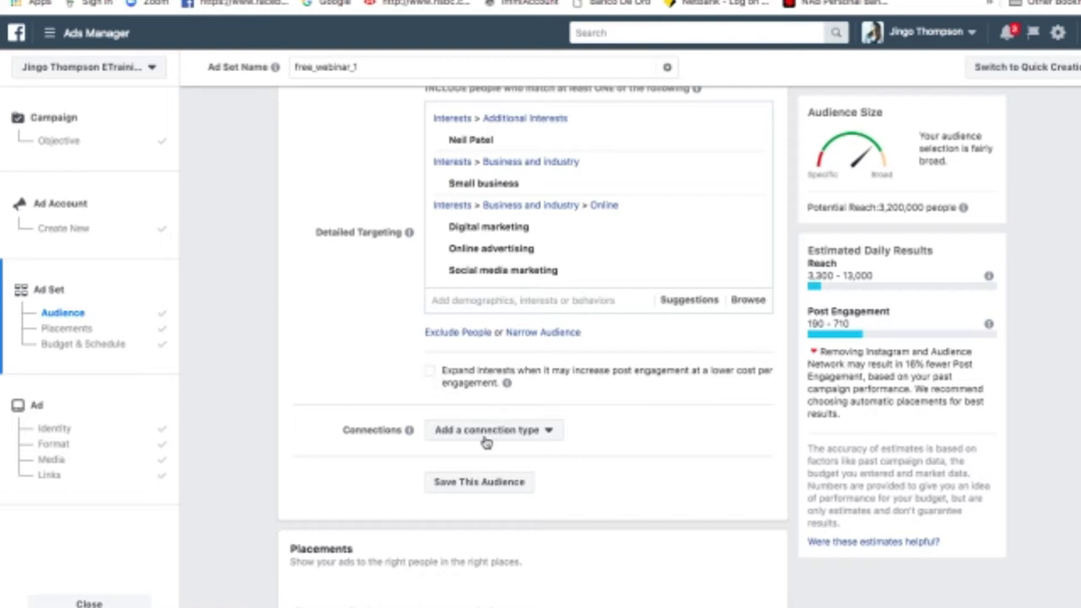
Save the Philippines, ages 24–45, marketing-interests targeting as the audience 'digital audience'
click(481, 490)
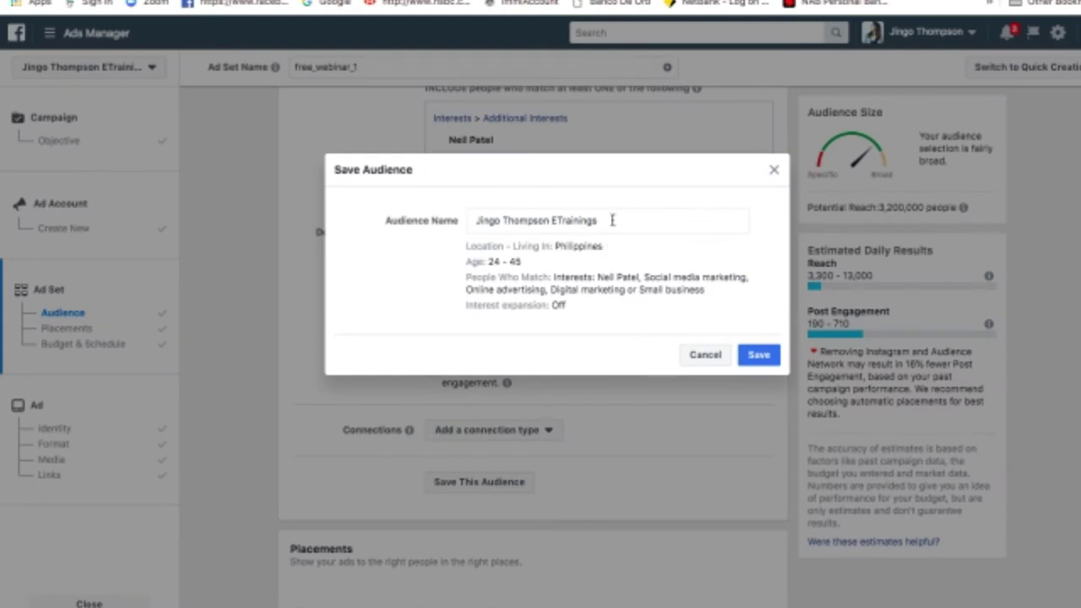
click(611, 219)
drag(612, 219, 447, 217)
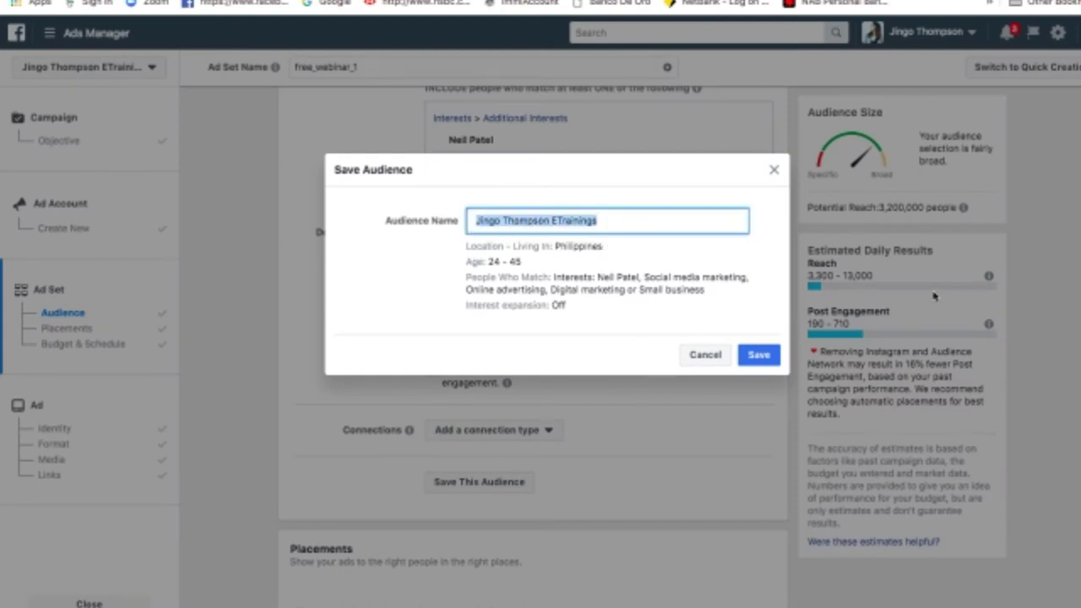
text(digital)
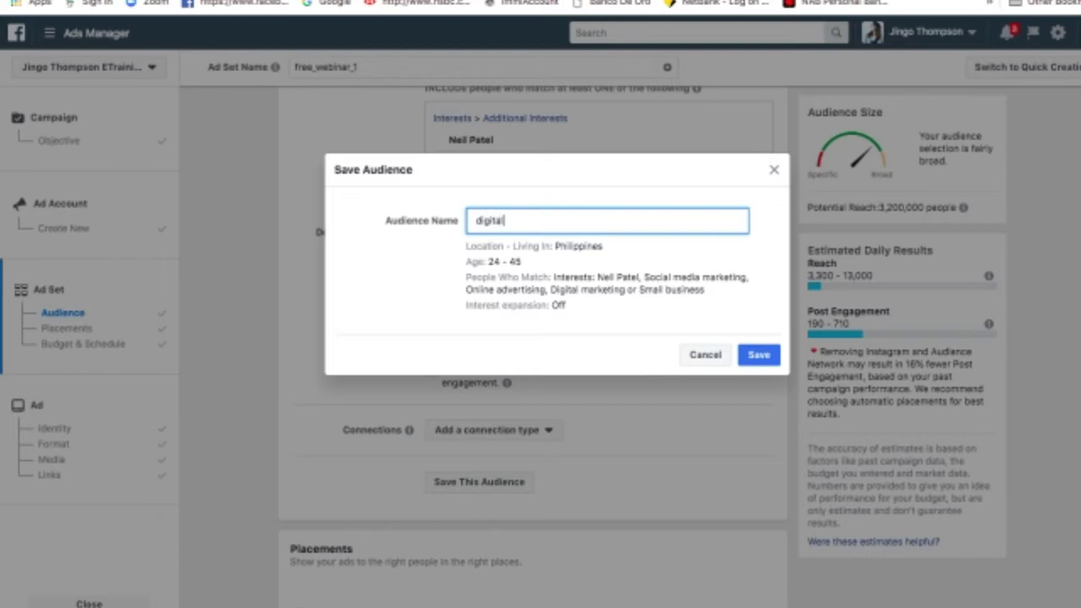
text( audience)
click(756, 355)
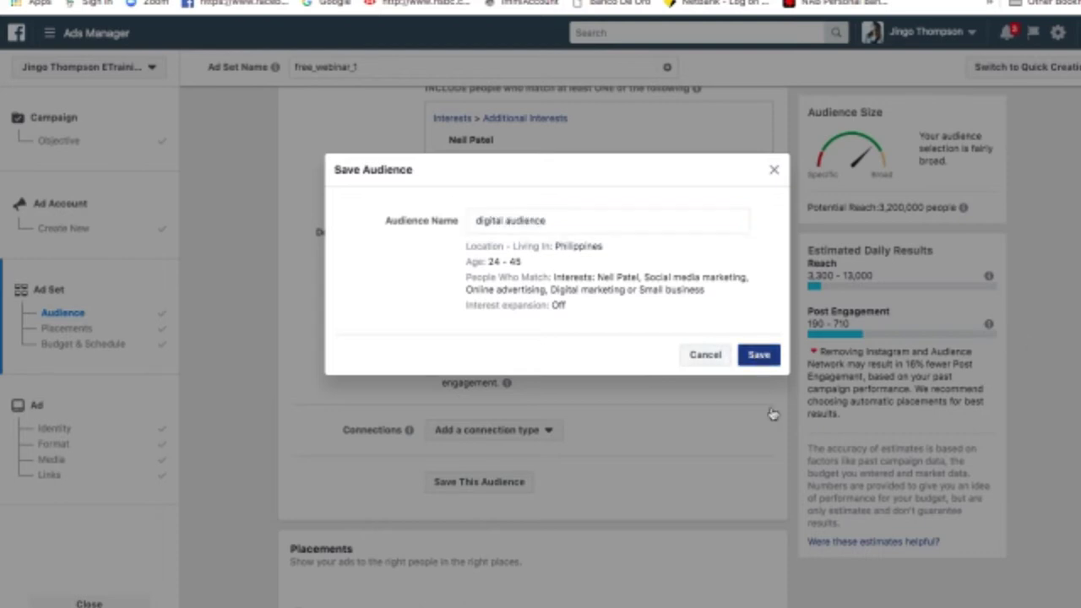
scroll(771, 412, down, 10)
scroll(708, 411, up, 3)
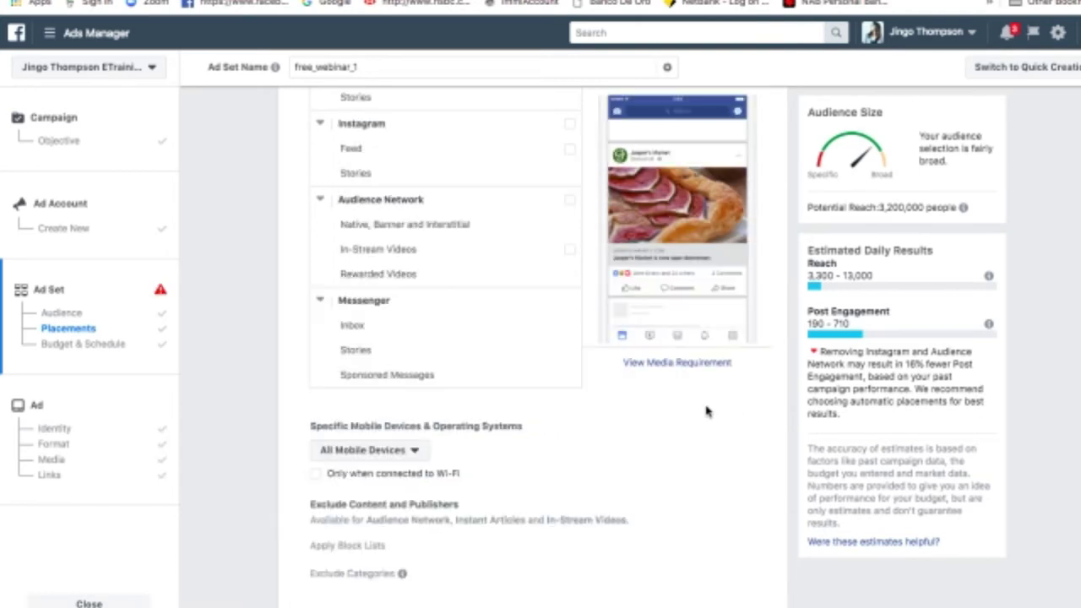
scroll(707, 411, up, 7)
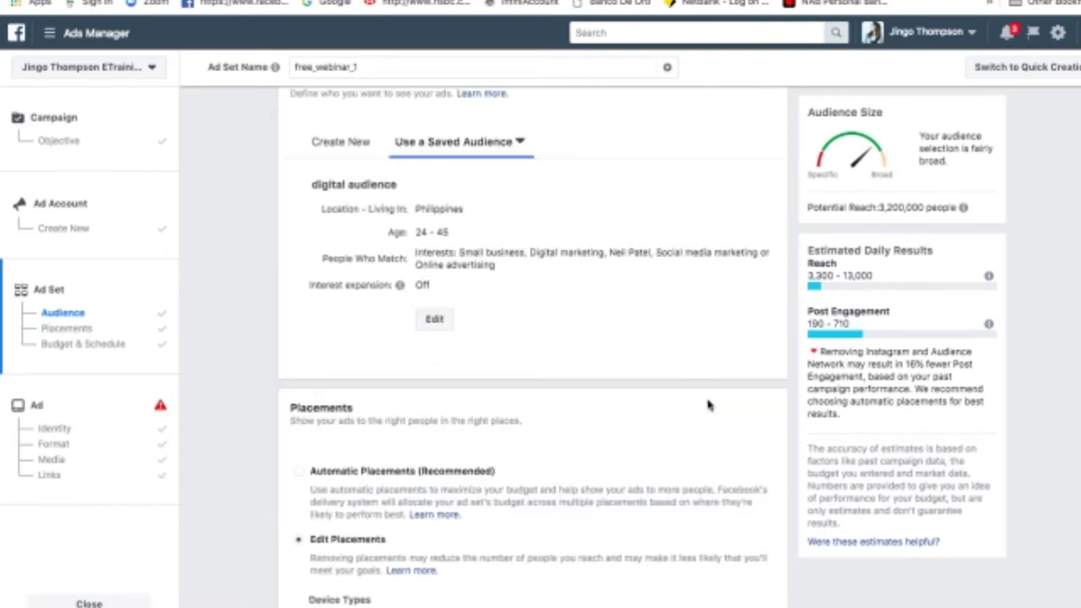
scroll(708, 405, up, 2)
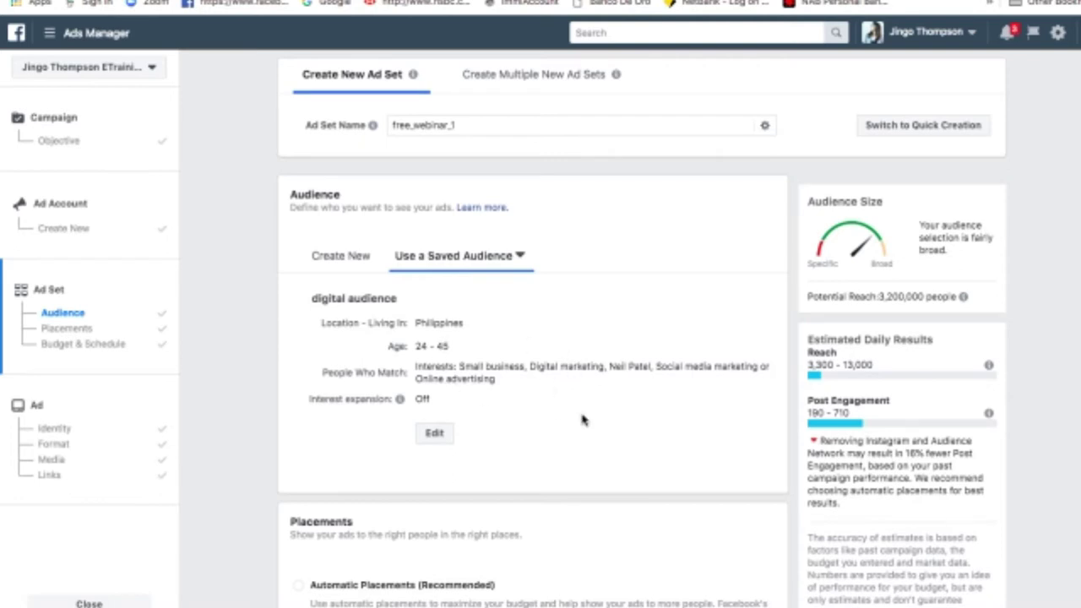
scroll(582, 420, down, 3)
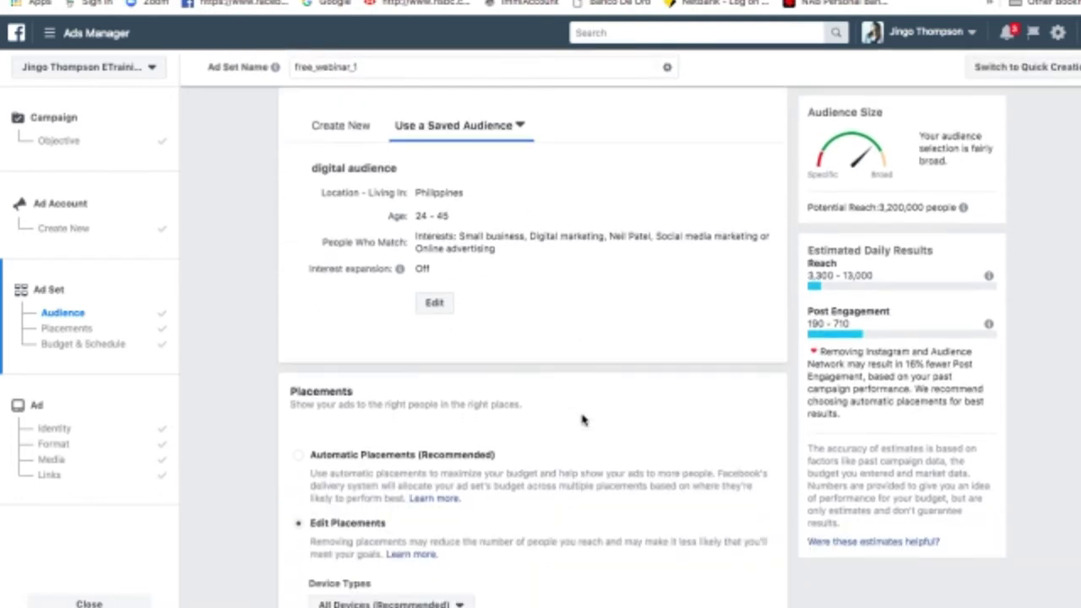
scroll(582, 420, down, 1)
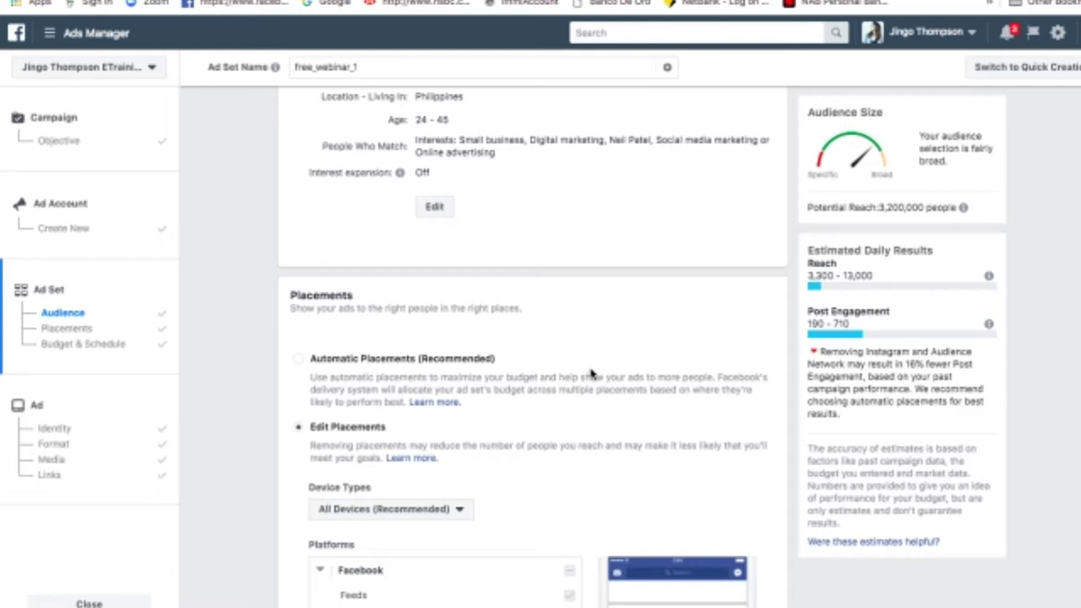
scroll(591, 374, down, 4)
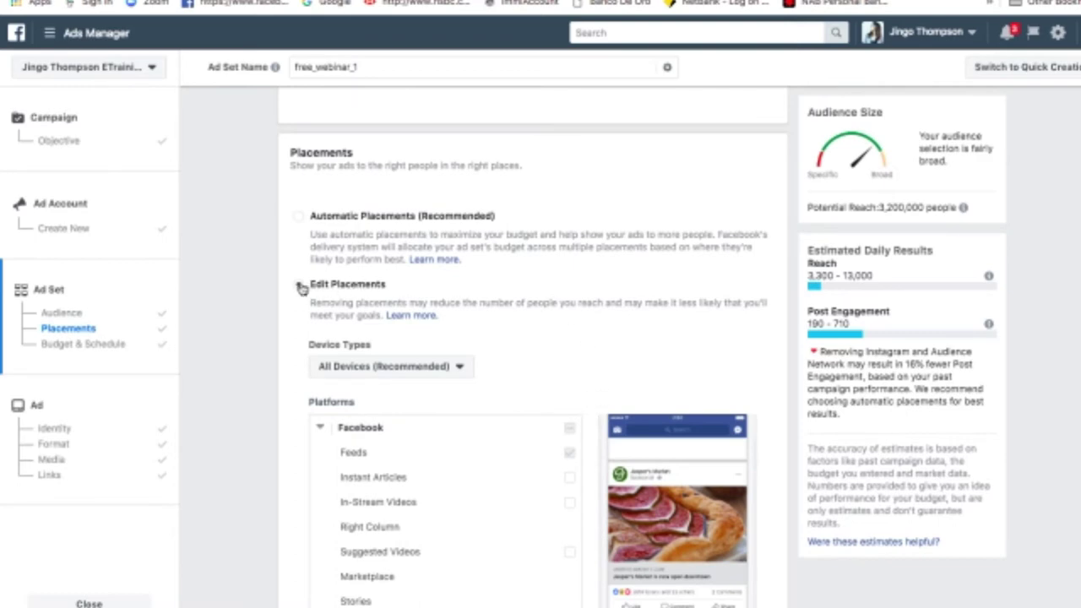
scroll(488, 321, down, 1)
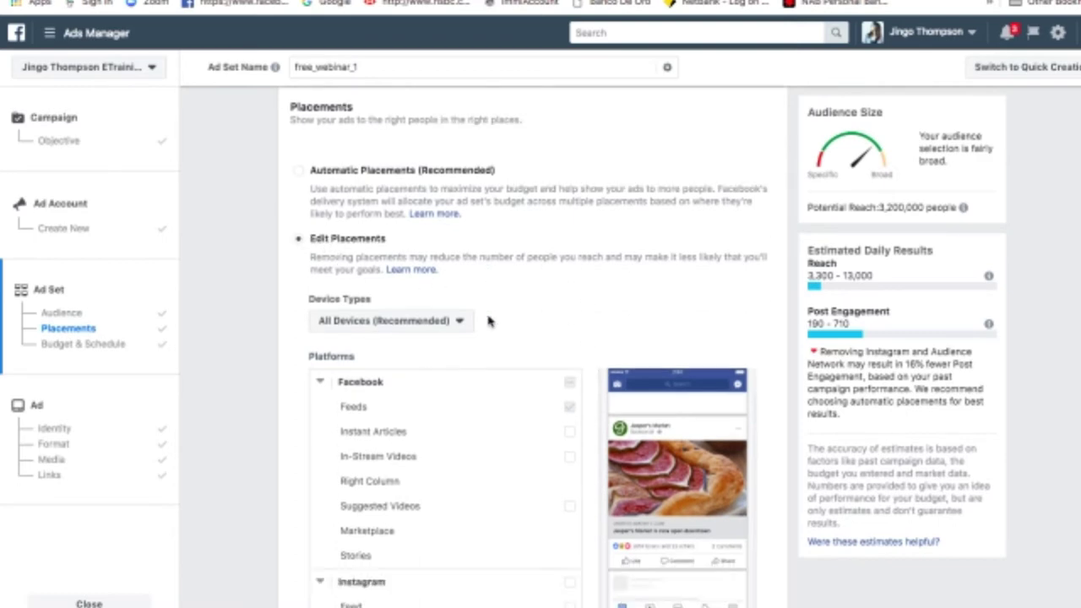
scroll(488, 321, down, 5)
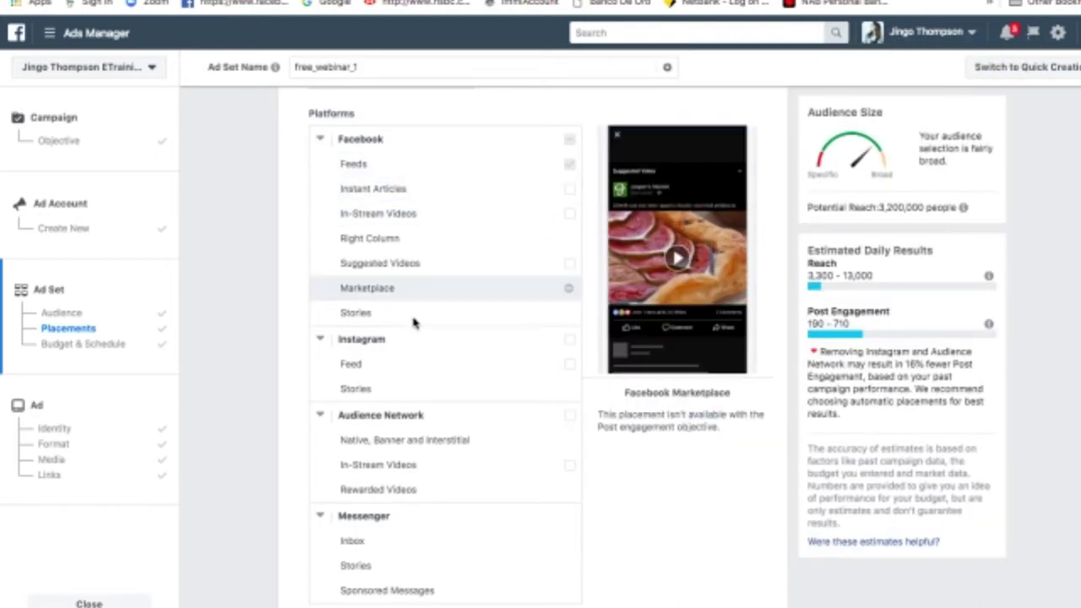
scroll(383, 329, up, 3)
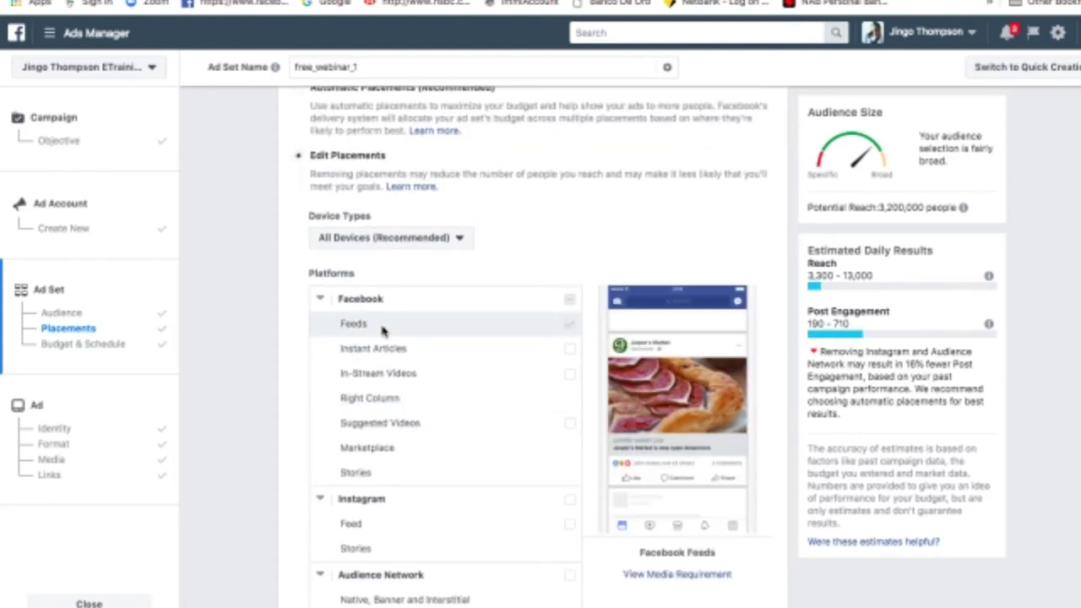
click(453, 240)
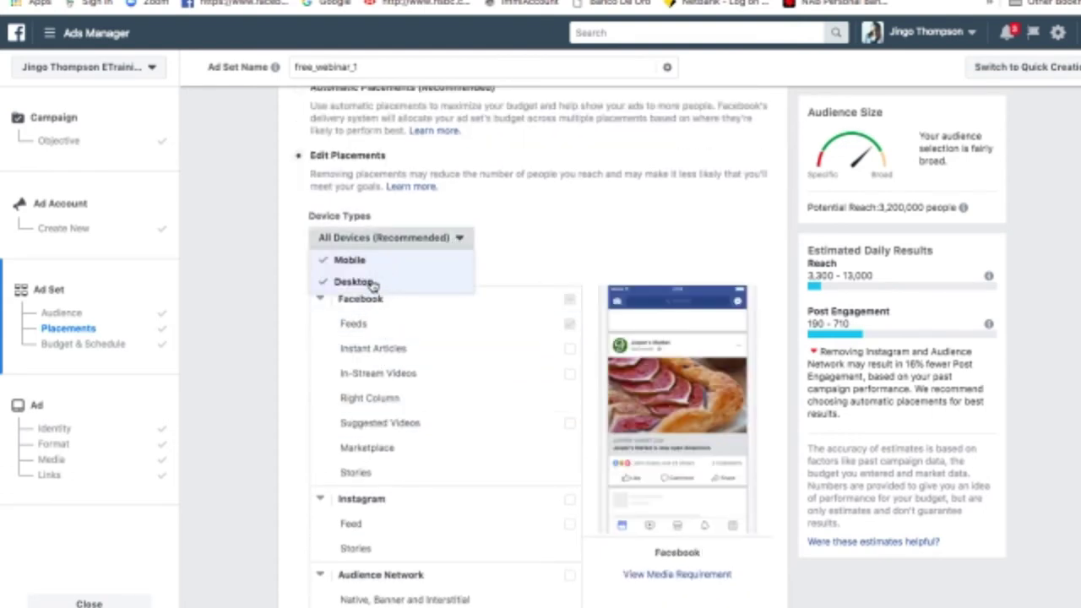
scroll(502, 279, down, 8)
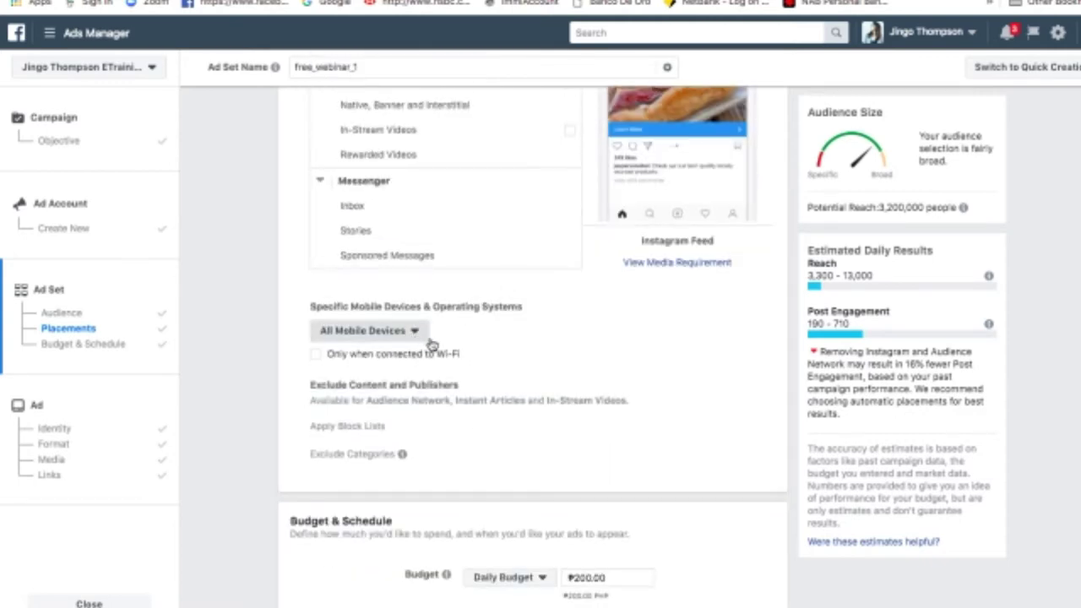
click(424, 335)
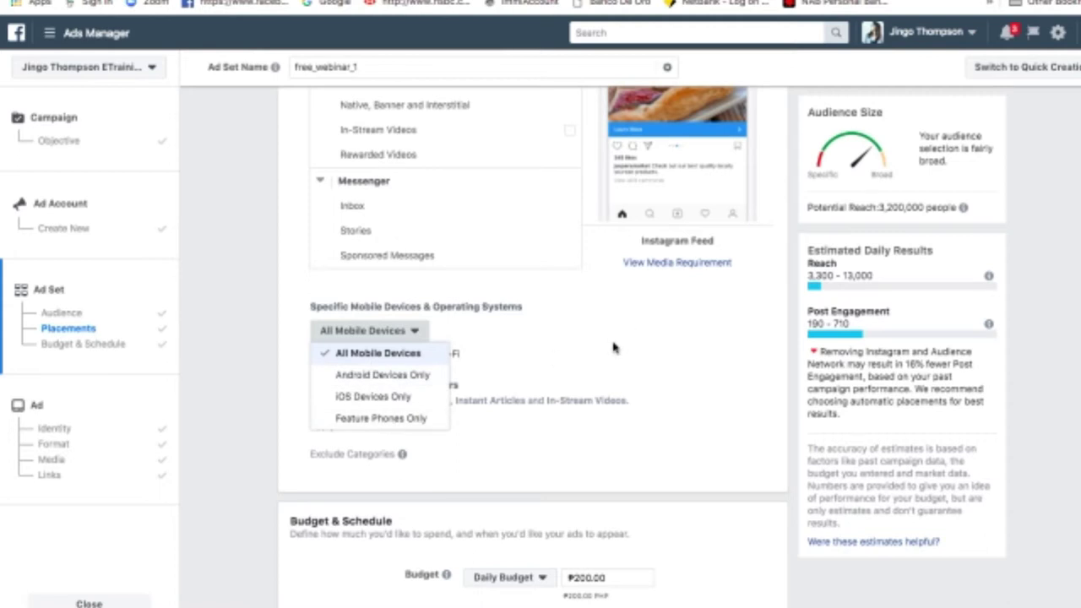
click(380, 355)
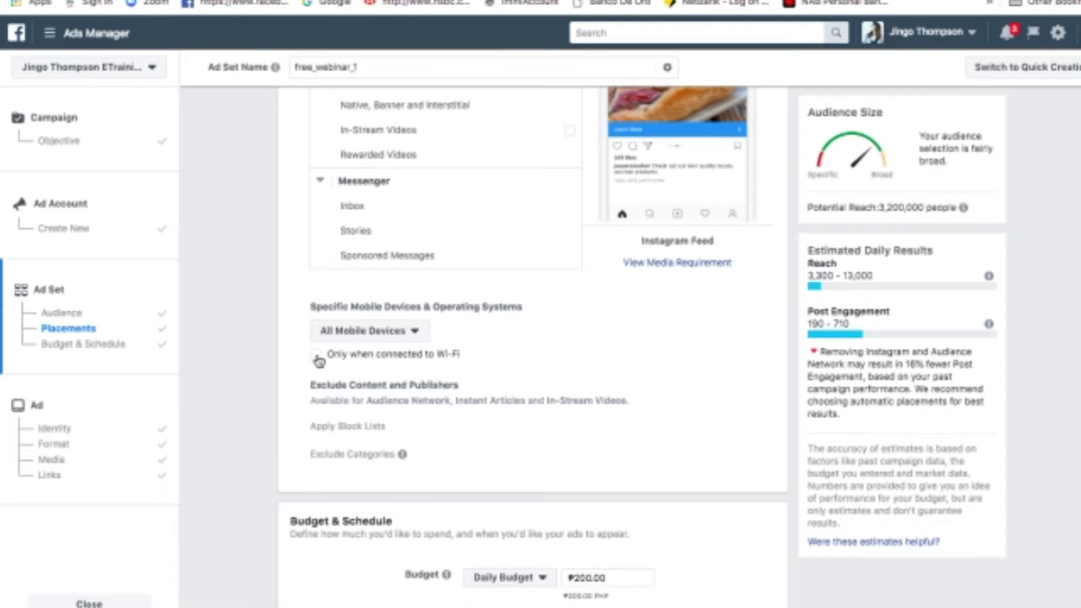
Reset the ad set's past start date to today at 4:29PM and continue
scroll(683, 381, down, 3)
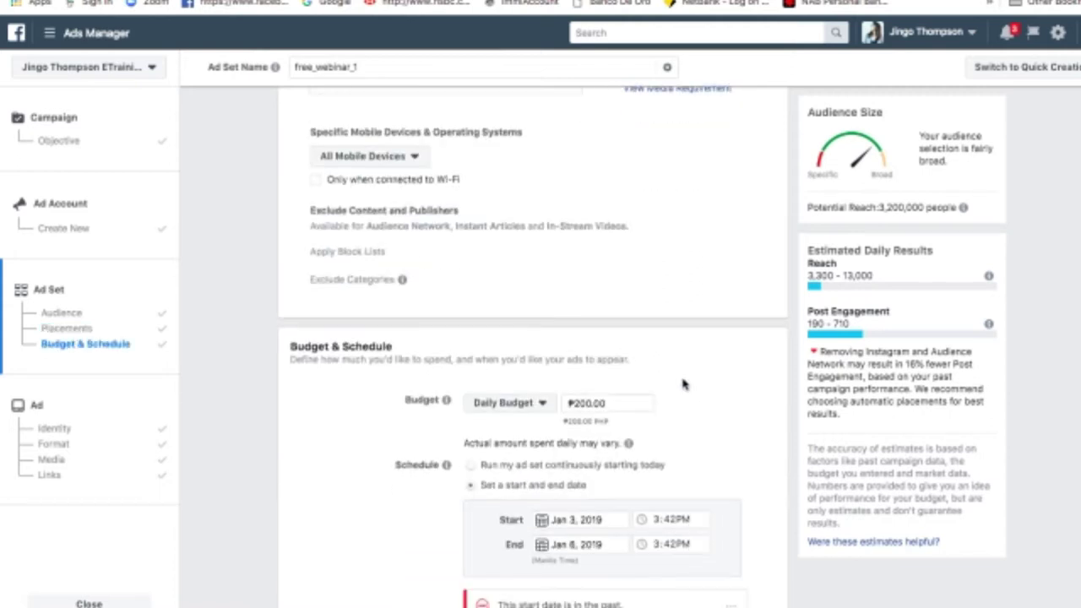
scroll(682, 384, down, 2)
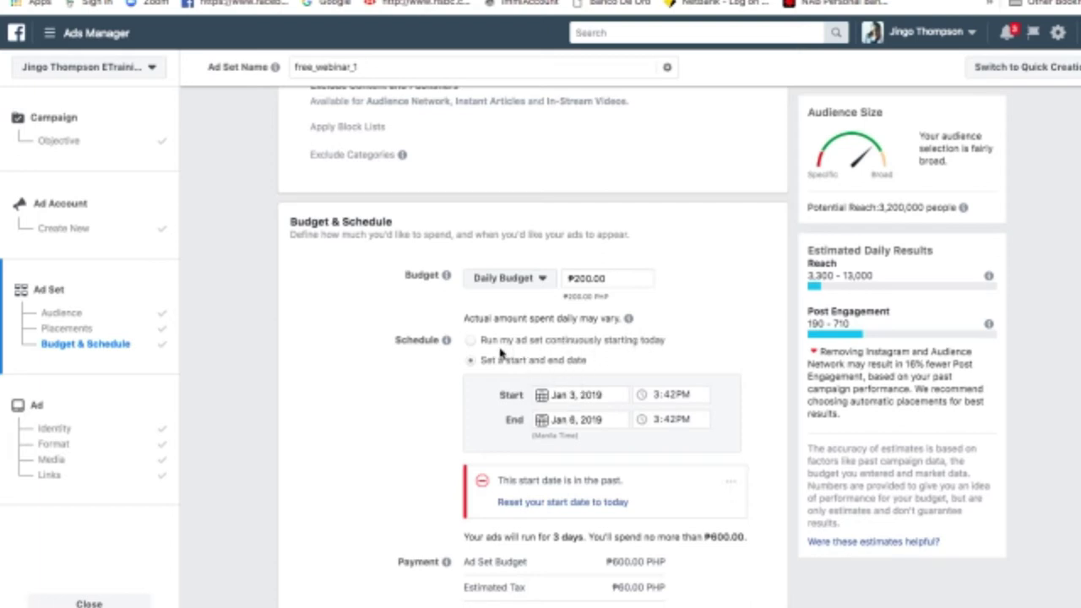
mouse_move(621, 313)
scroll(735, 272, down, 3)
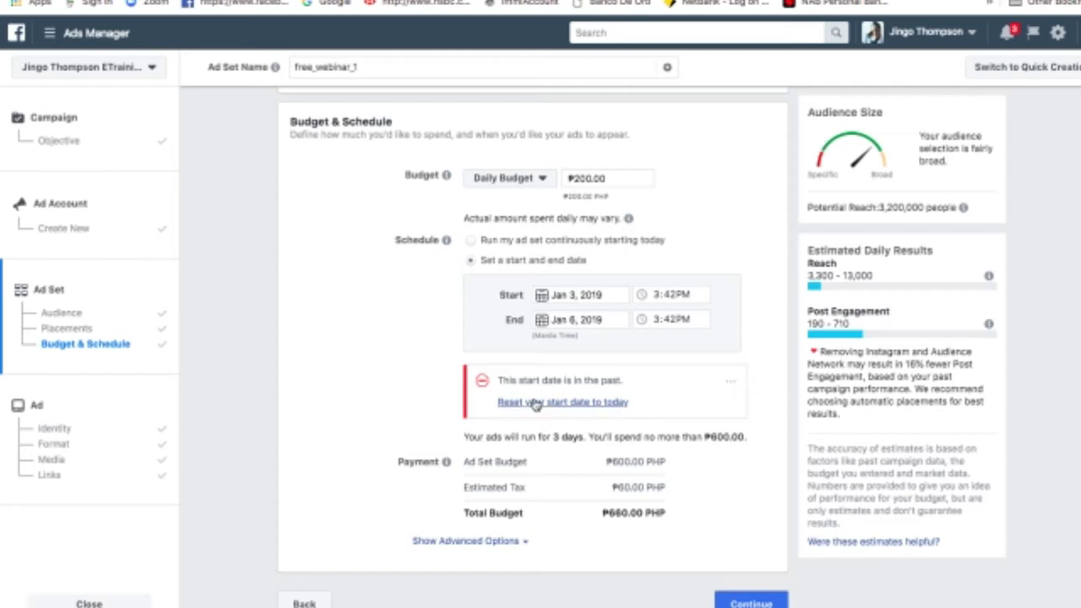
click(596, 403)
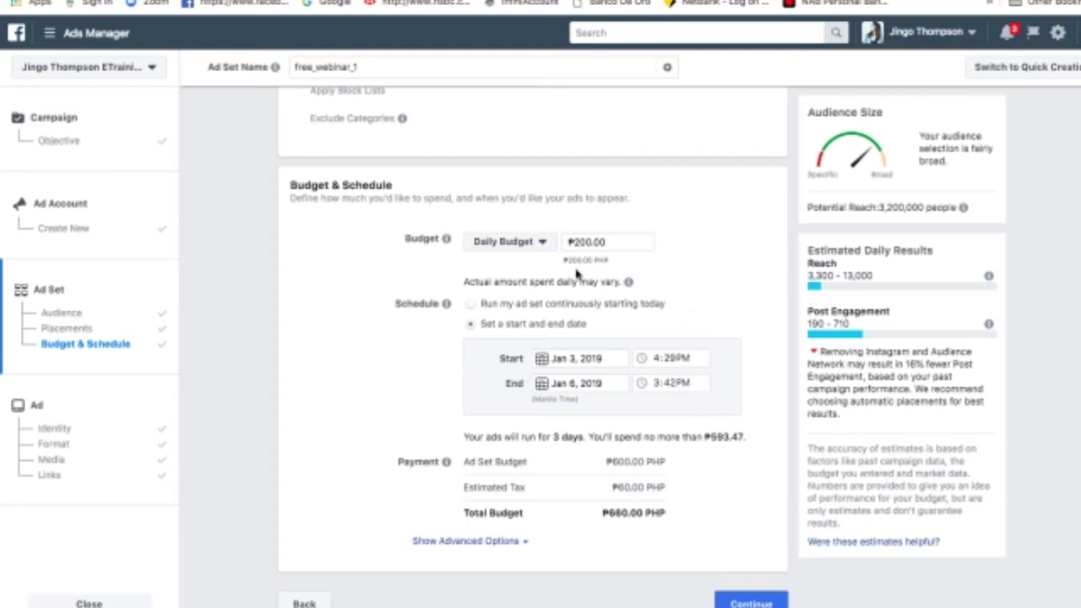
click(734, 603)
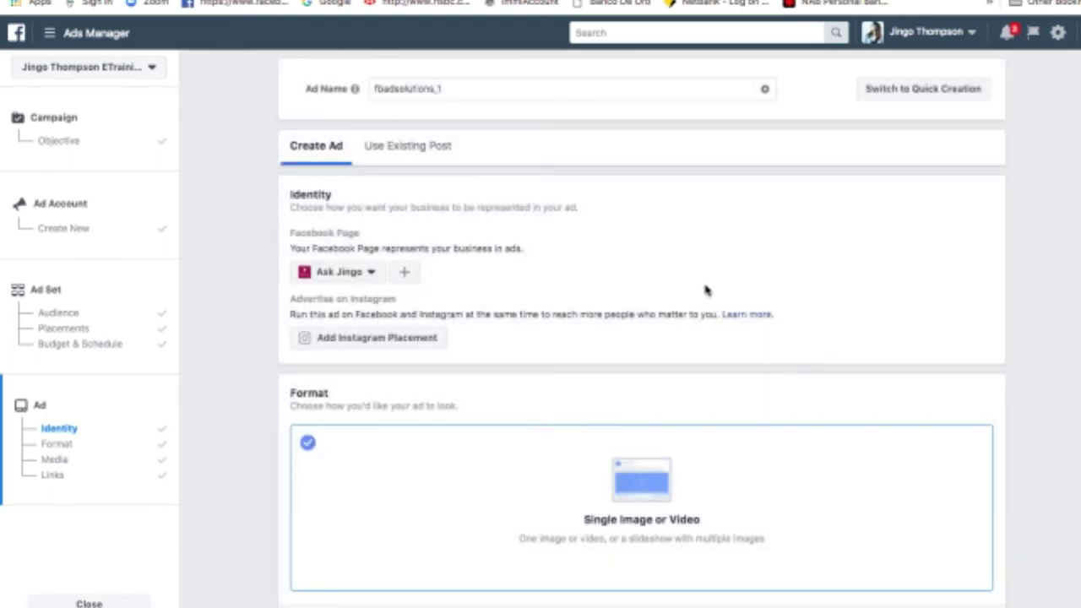
scroll(706, 291, down, 1)
scroll(726, 246, up, 1)
scroll(561, 211, down, 1)
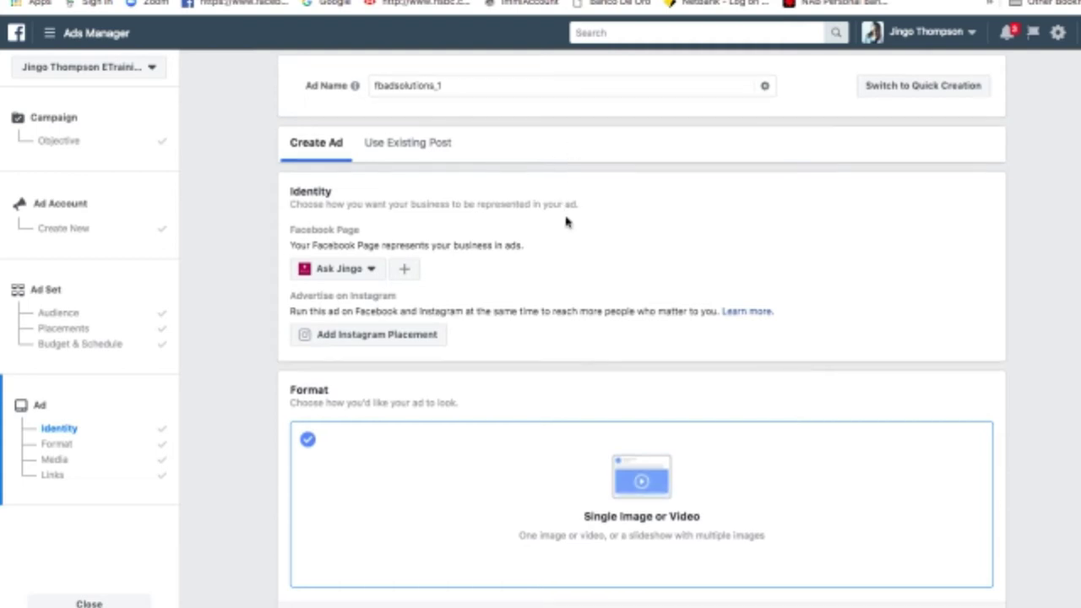
scroll(670, 268, down, 5)
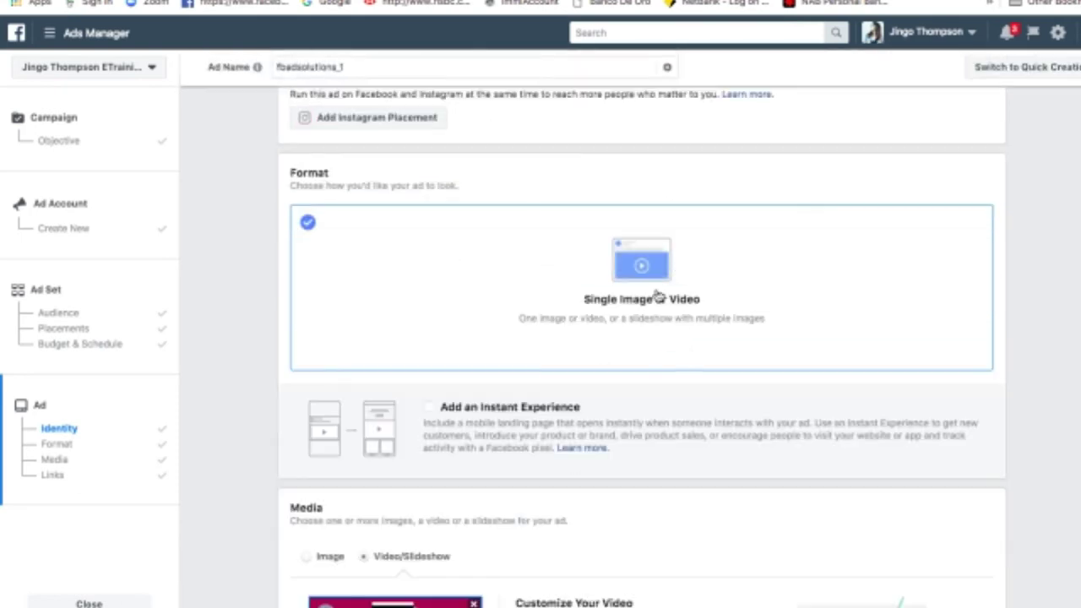
scroll(902, 311, down, 1)
scroll(903, 314, down, 3)
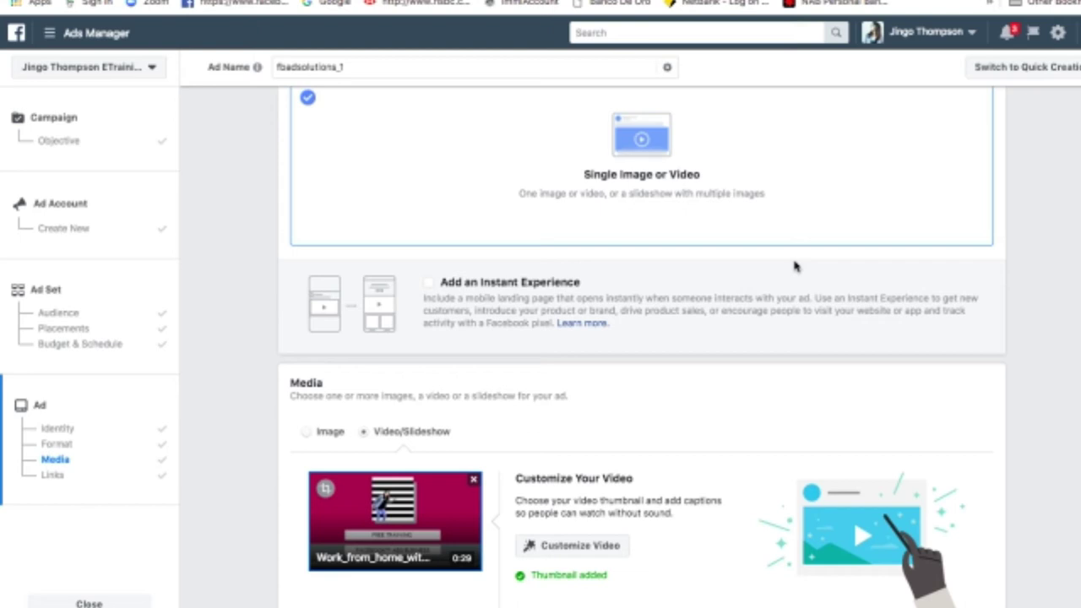
scroll(794, 266, down, 5)
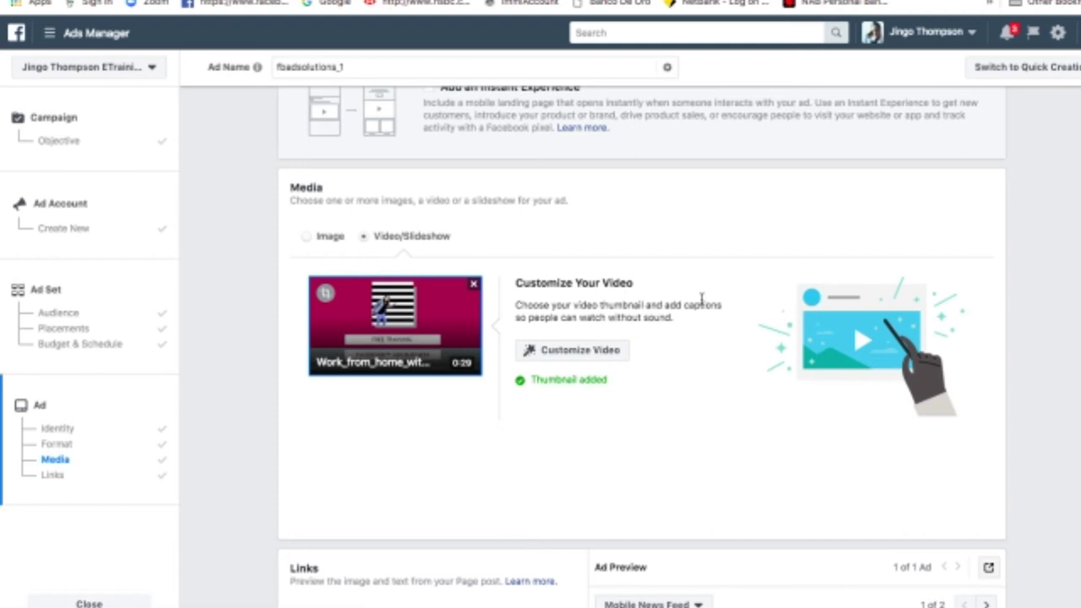
scroll(703, 308, up, 4)
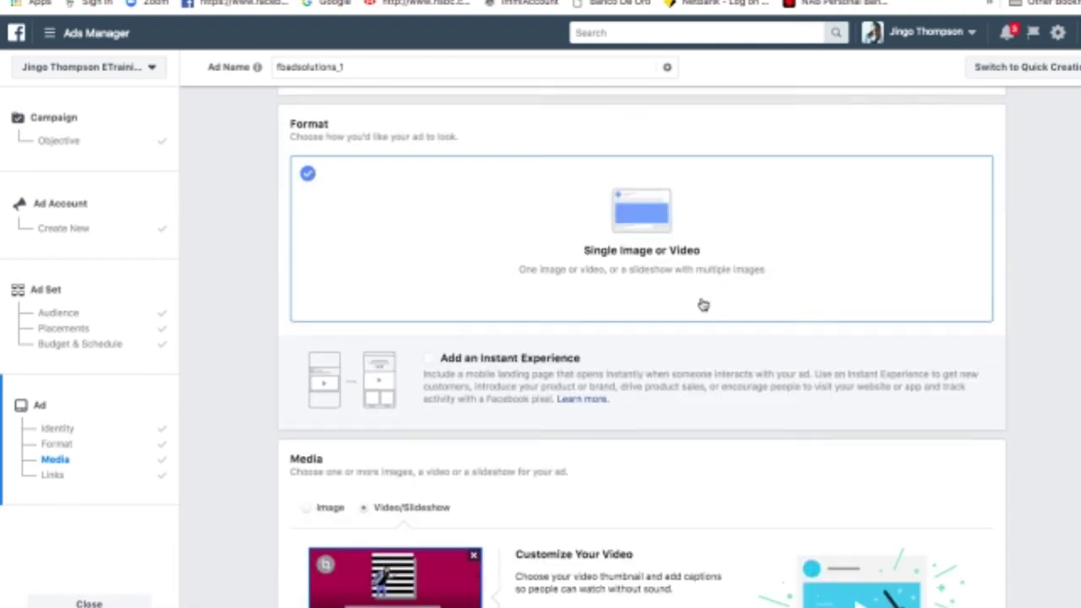
scroll(702, 304, down, 1)
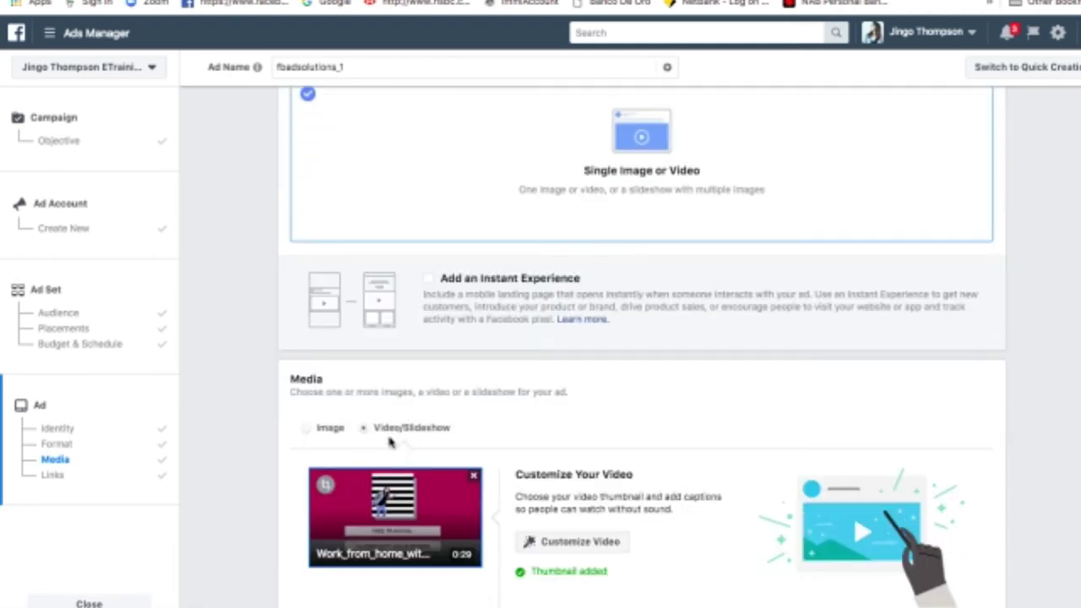
scroll(726, 388, down, 3)
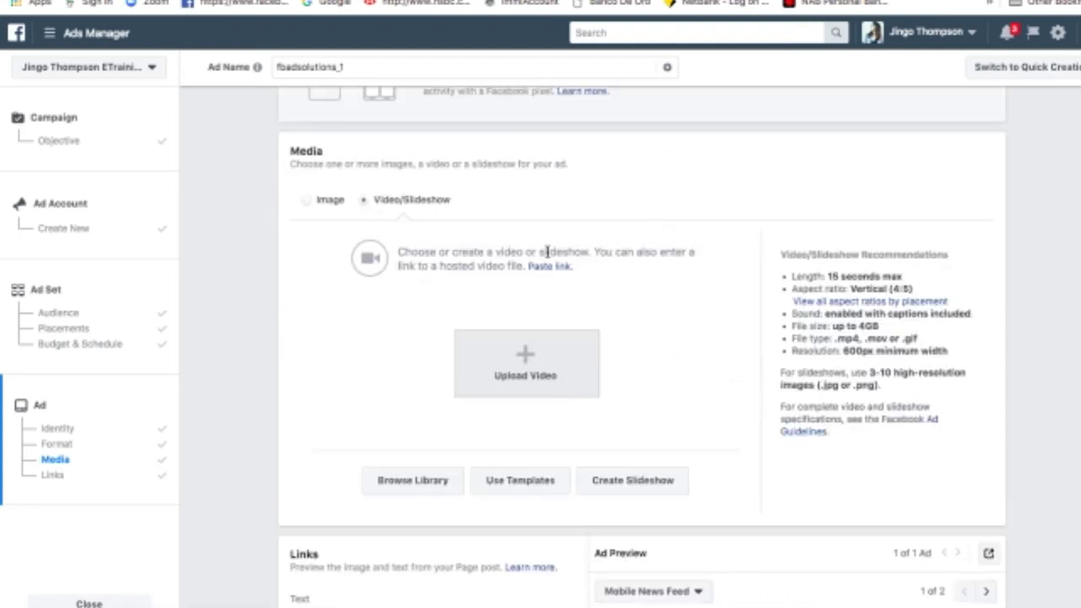
Upload Work_from_home_with_FB_ads.mp4 as the ad's video
click(517, 365)
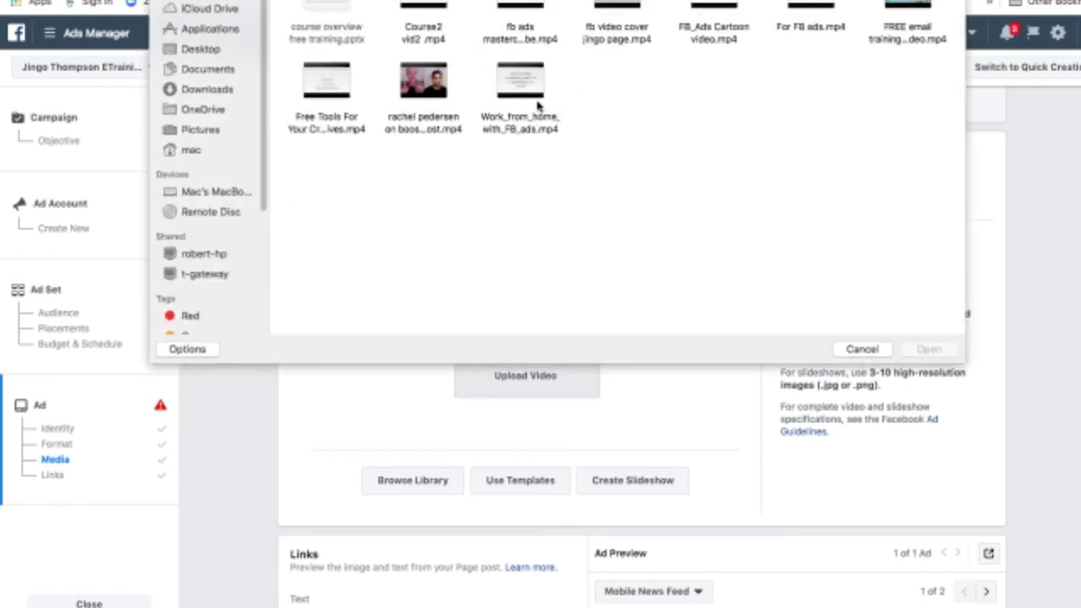
mouse_move(541, 95)
click(540, 93)
click(929, 349)
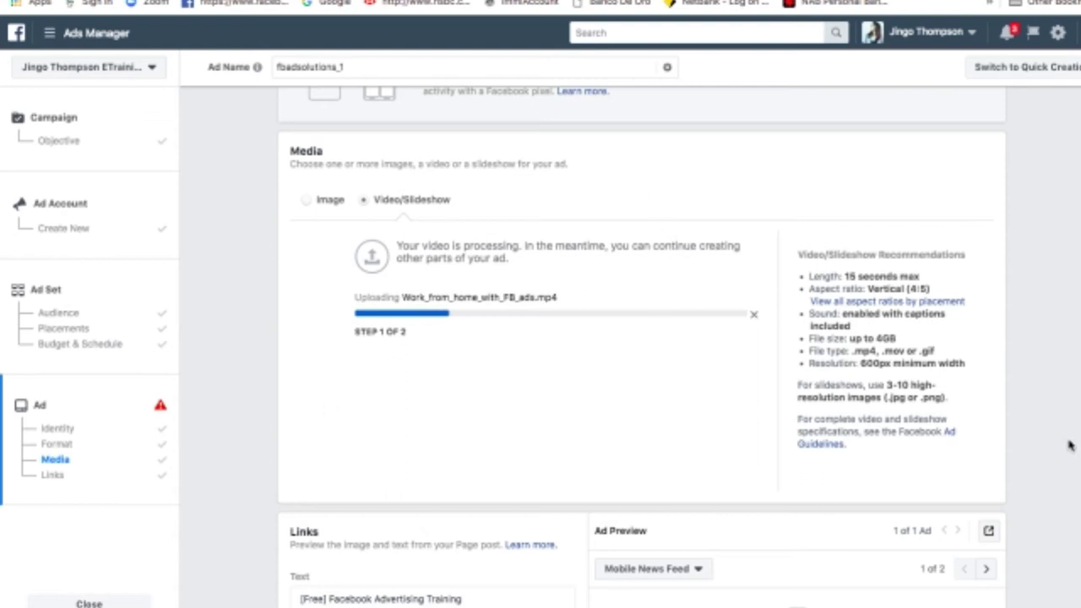
Wait for Work_from_home_with_FB_ads.mp4 to finish uploading and processing into a 0:29 video
scroll(1042, 342, down, 1)
scroll(1041, 342, down, 3)
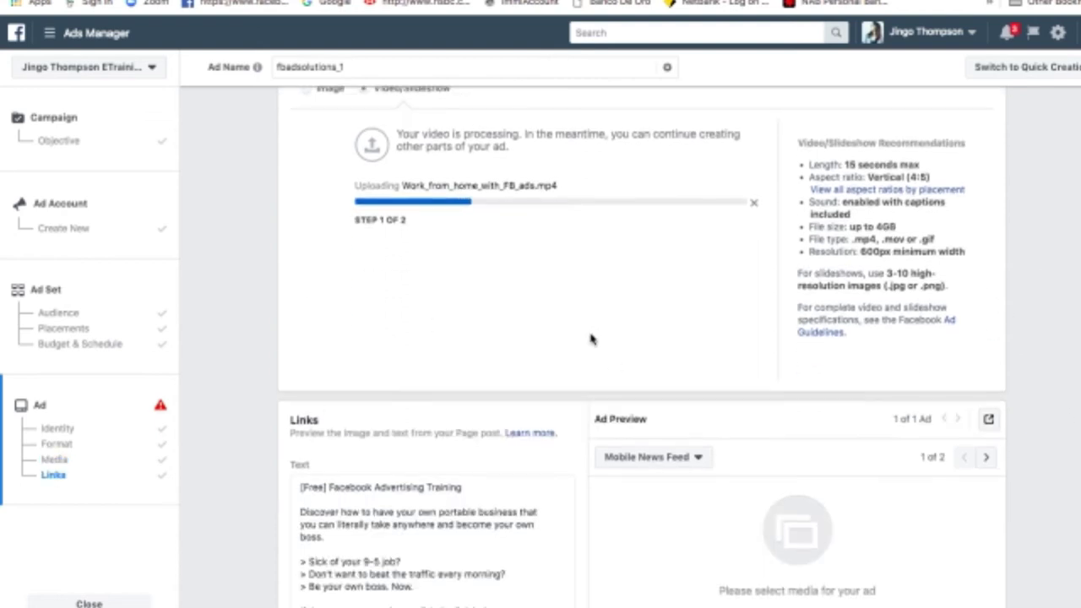
scroll(591, 340, down, 5)
scroll(591, 340, up, 10)
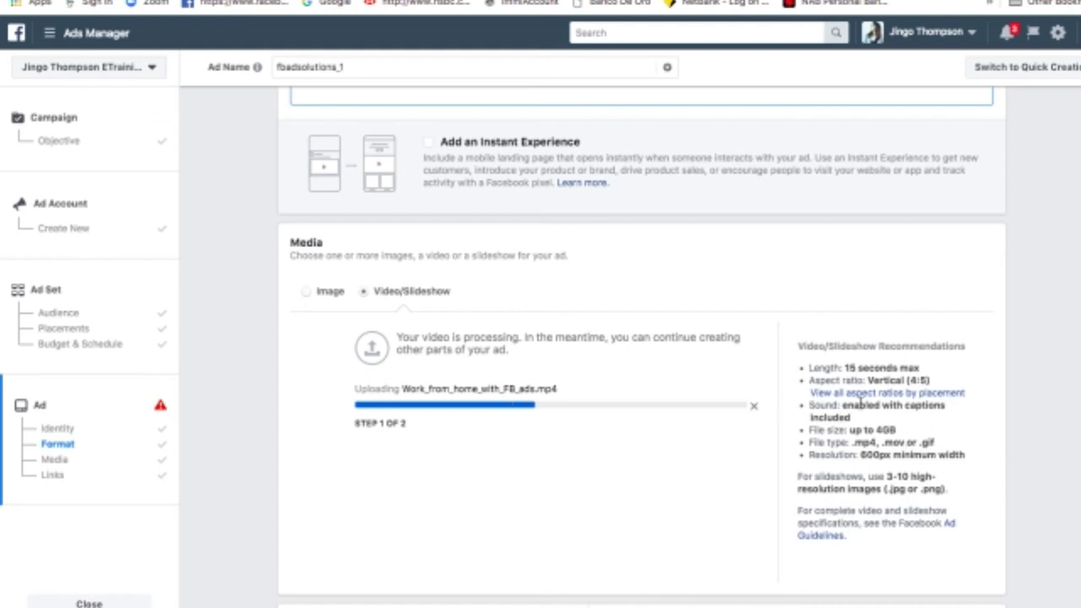
scroll(986, 352, down, 1)
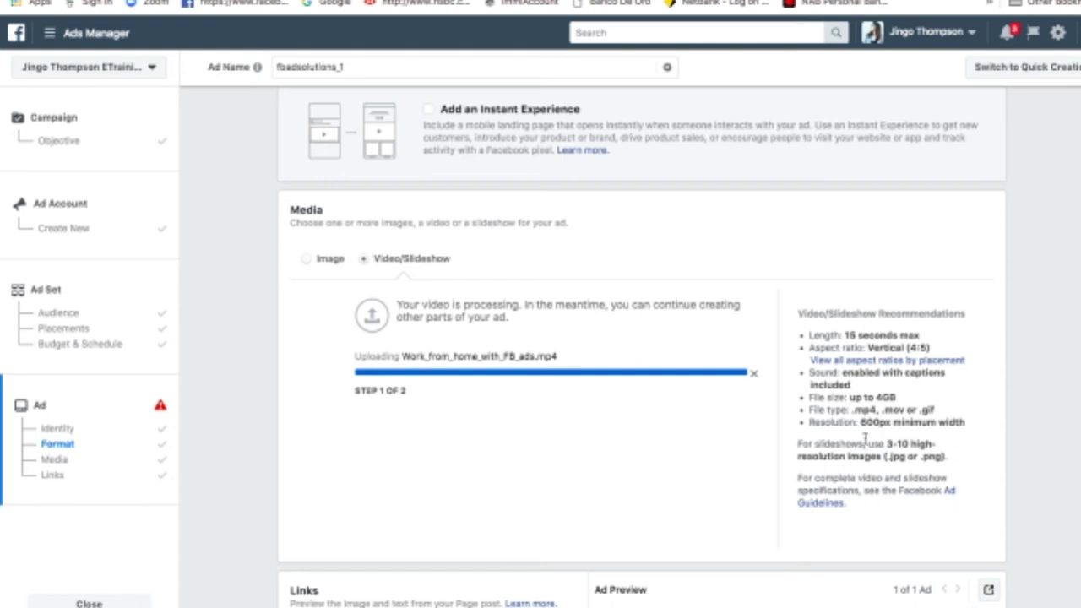
scroll(637, 459, down, 1)
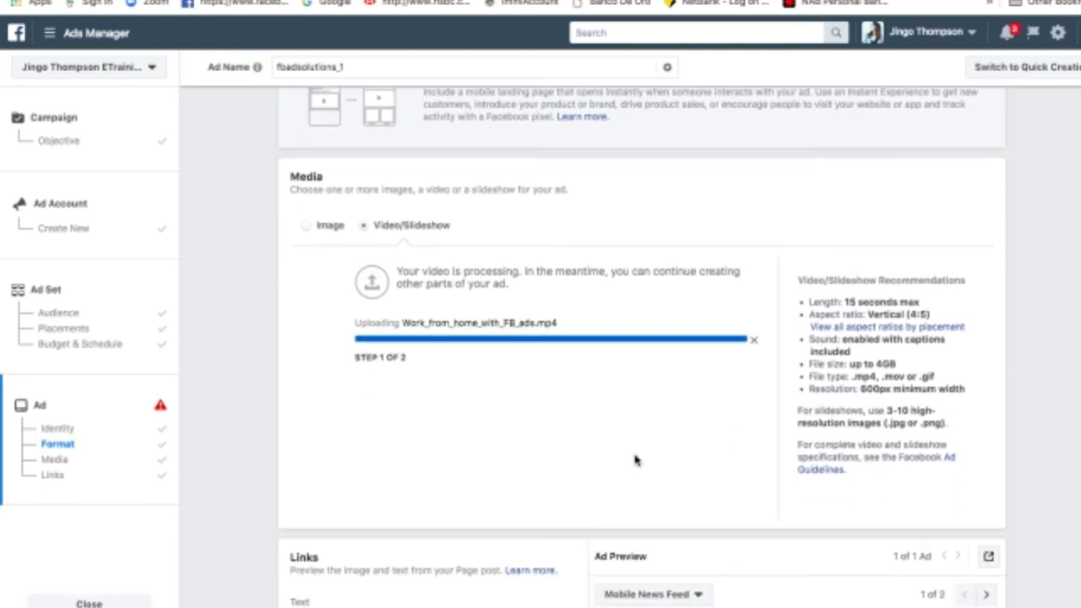
scroll(640, 449, down, 2)
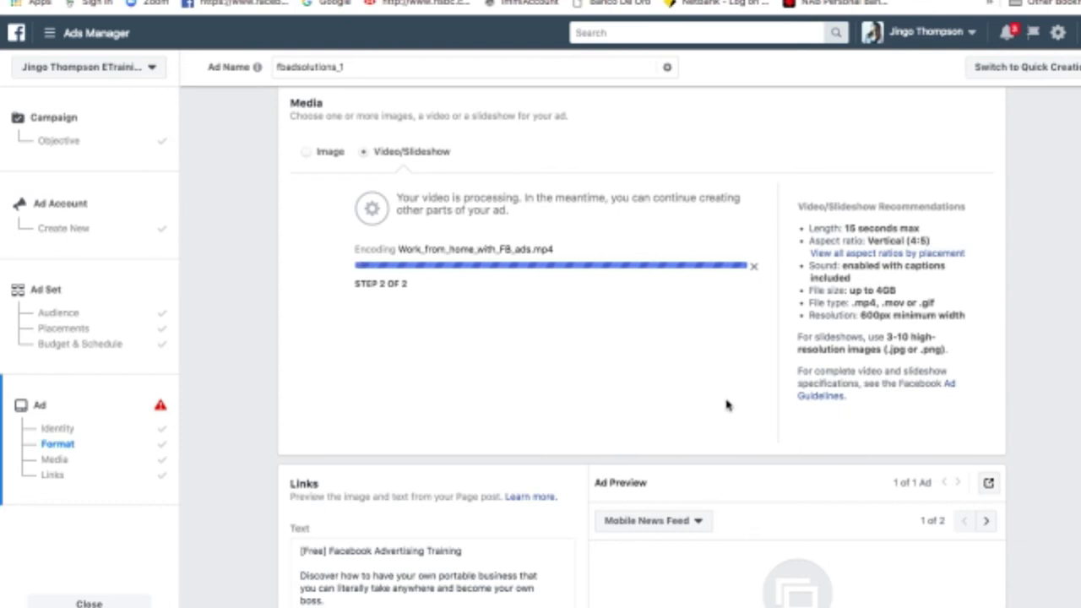
scroll(724, 406, down, 1)
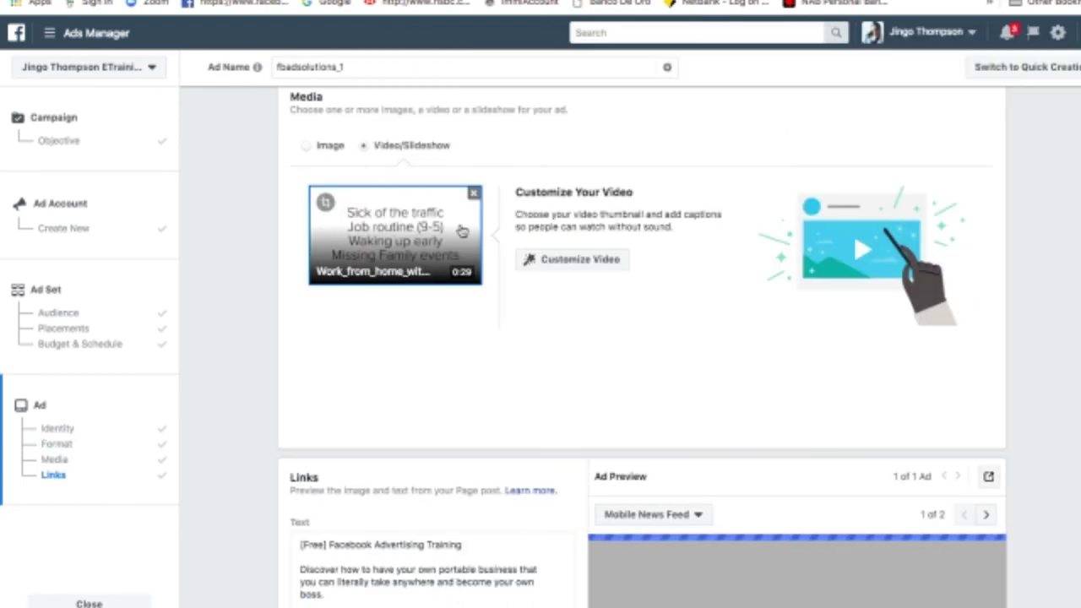
Set the pink FREE TRAINING / FACEBOOK™ ADS BUSINESS frame as the video thumbnail
mouse_move(472, 226)
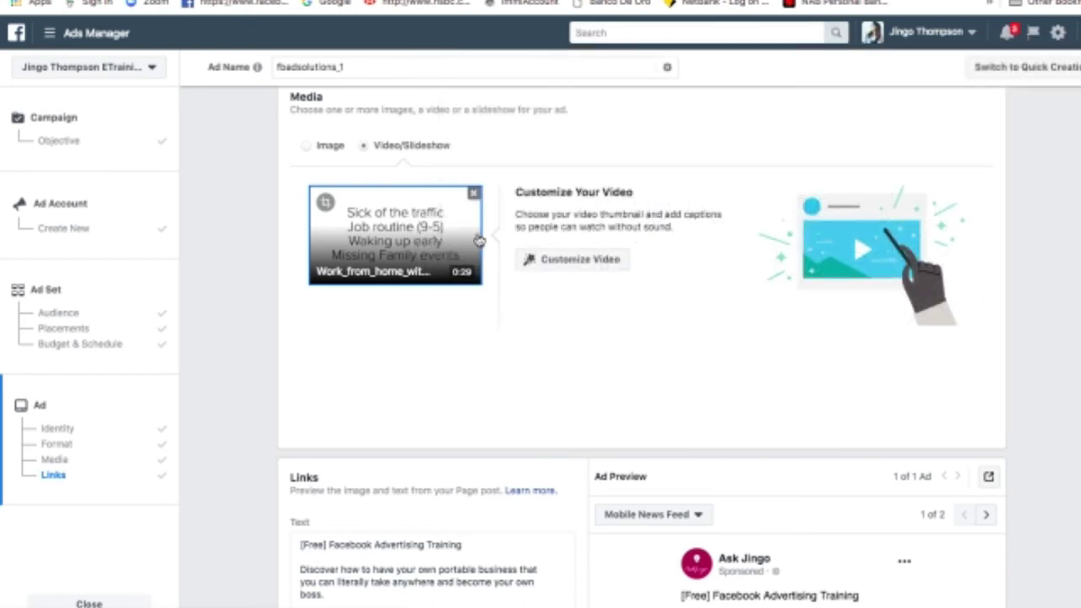
click(571, 264)
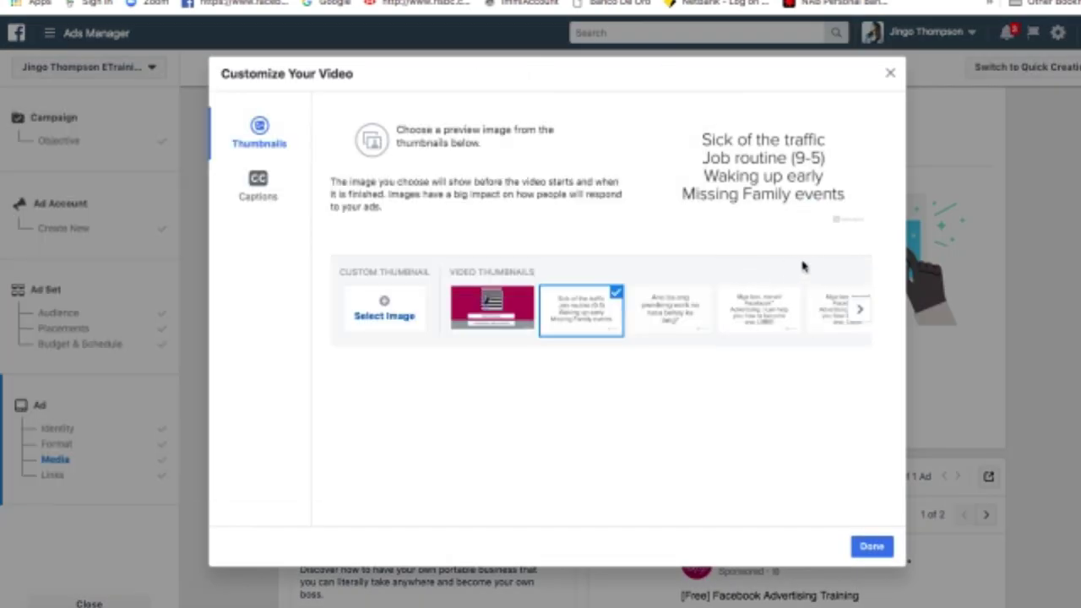
mouse_move(494, 314)
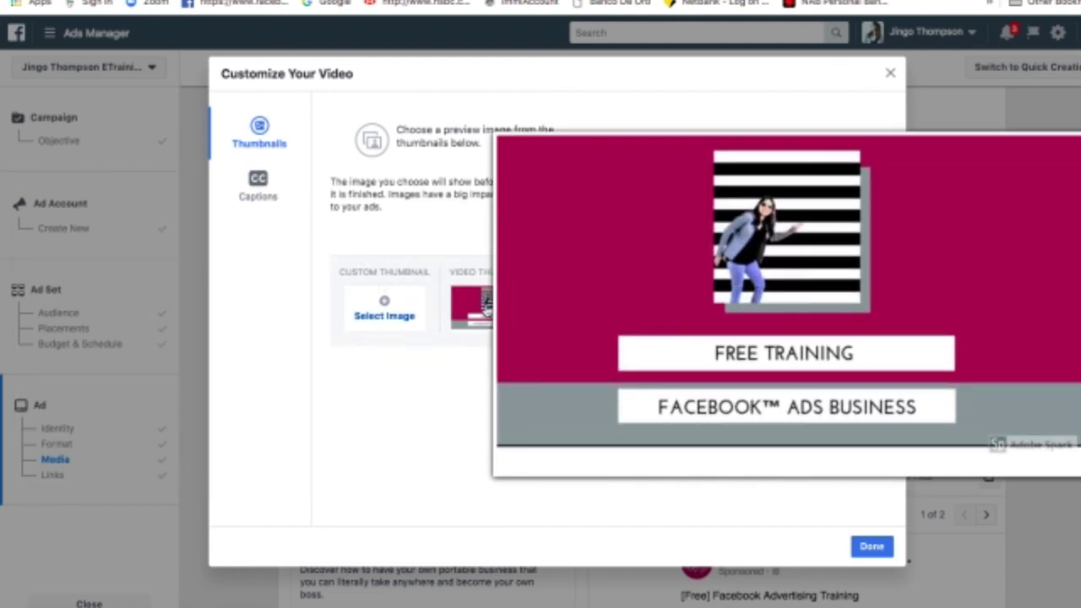
click(487, 309)
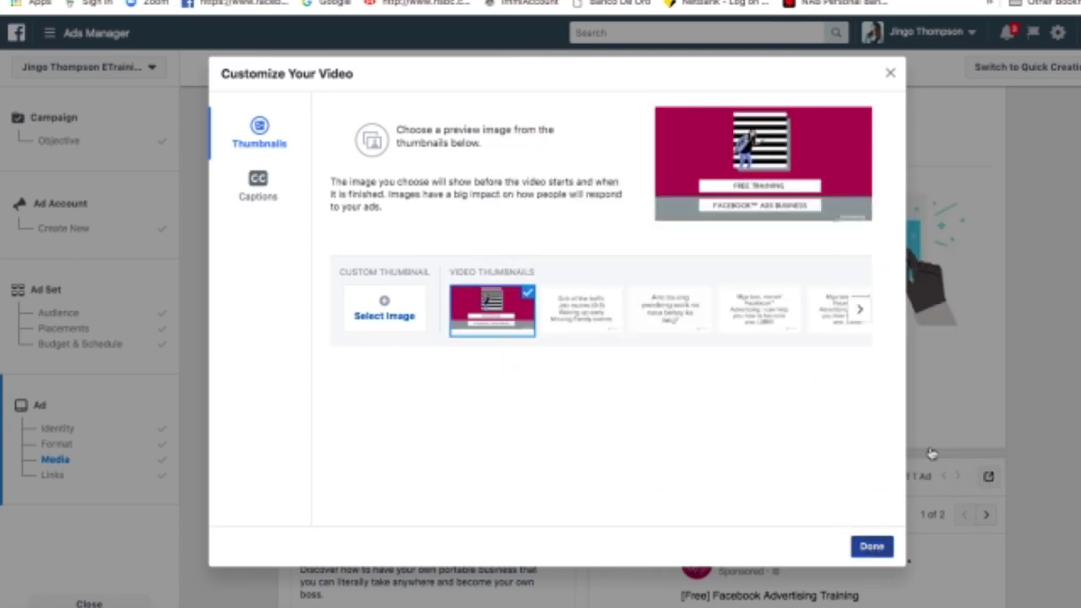
click(873, 548)
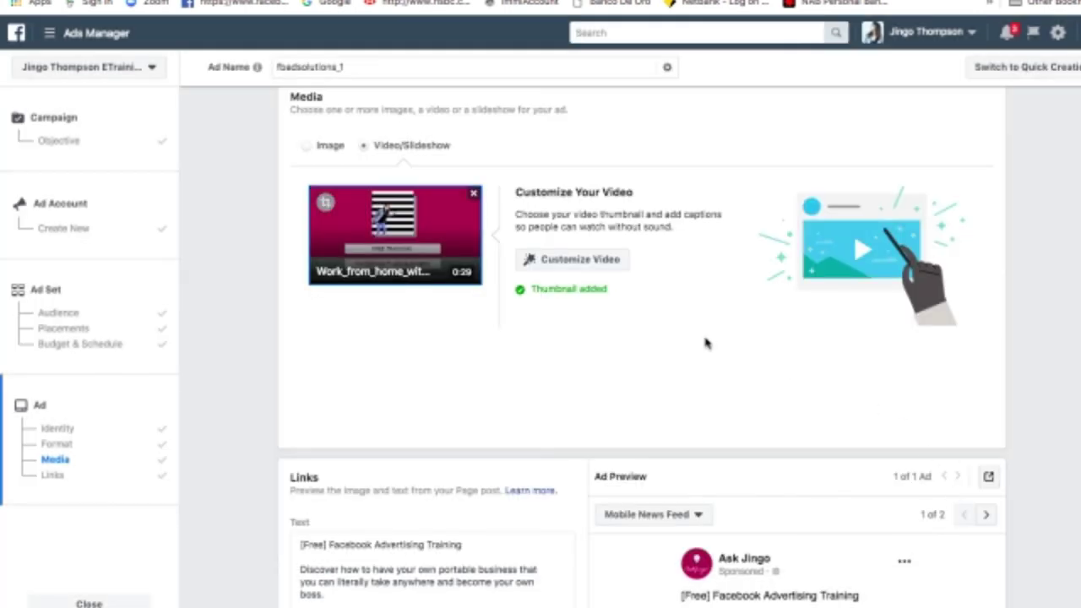
scroll(704, 341, down, 5)
scroll(704, 340, down, 3)
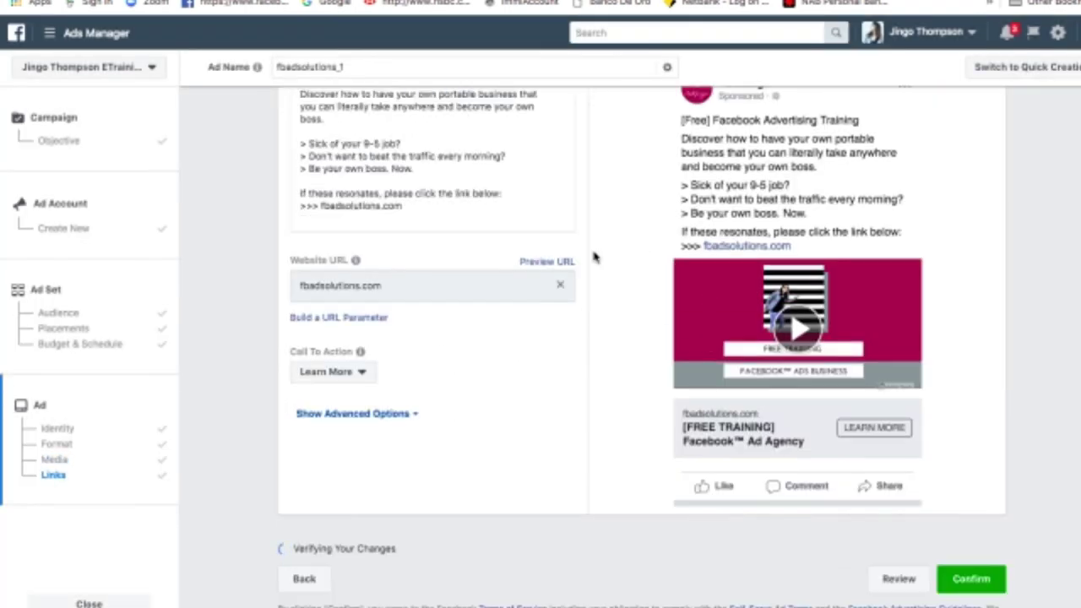
scroll(441, 241, up, 2)
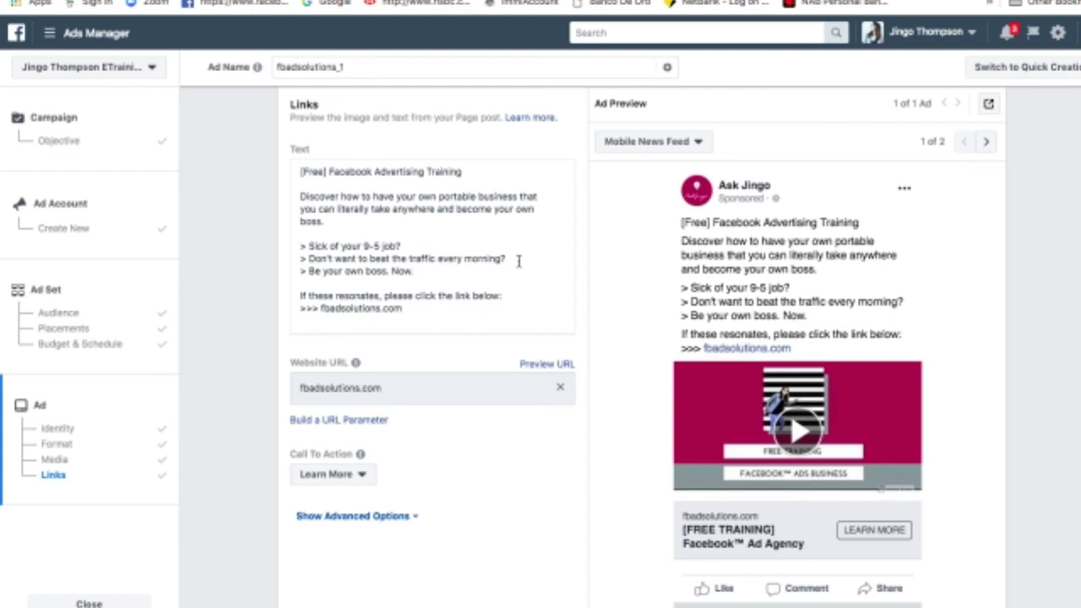
click(375, 388)
key(ctrl+a)
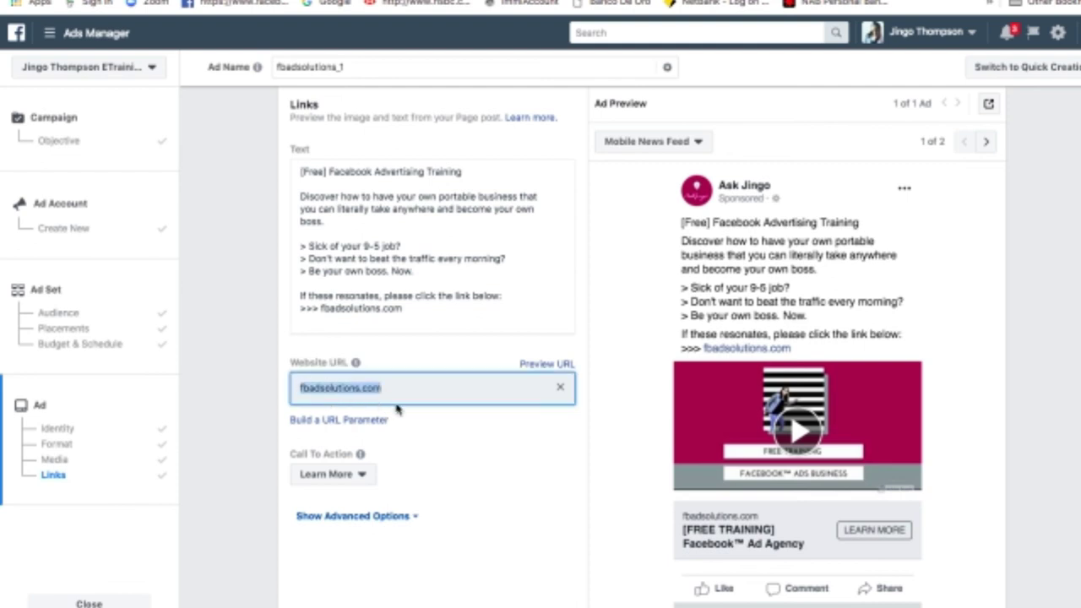
scroll(355, 468, down, 1)
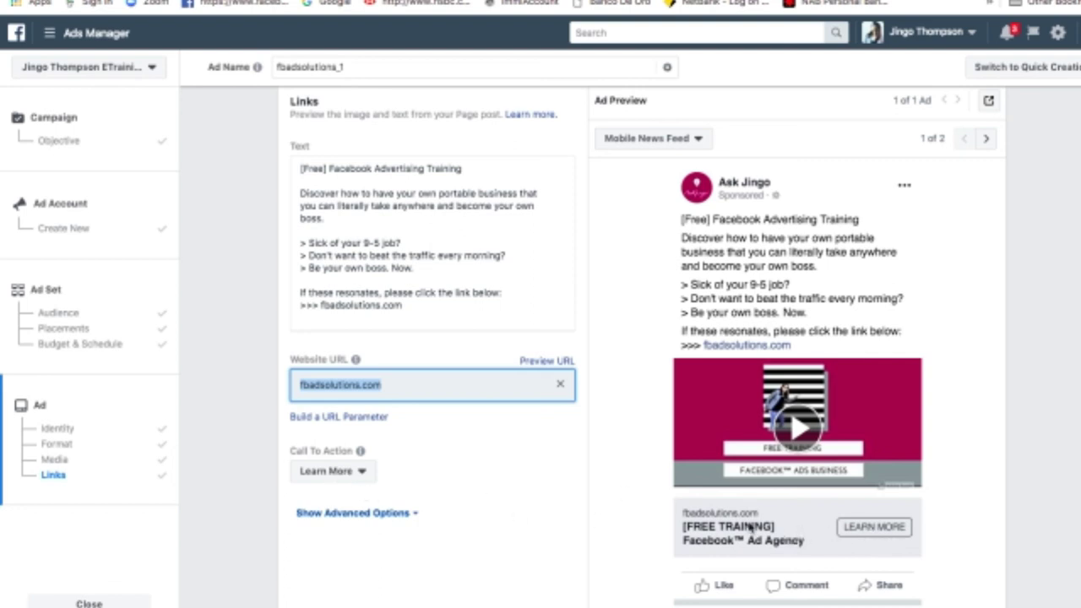
scroll(1009, 465, down, 2)
scroll(924, 471, down, 2)
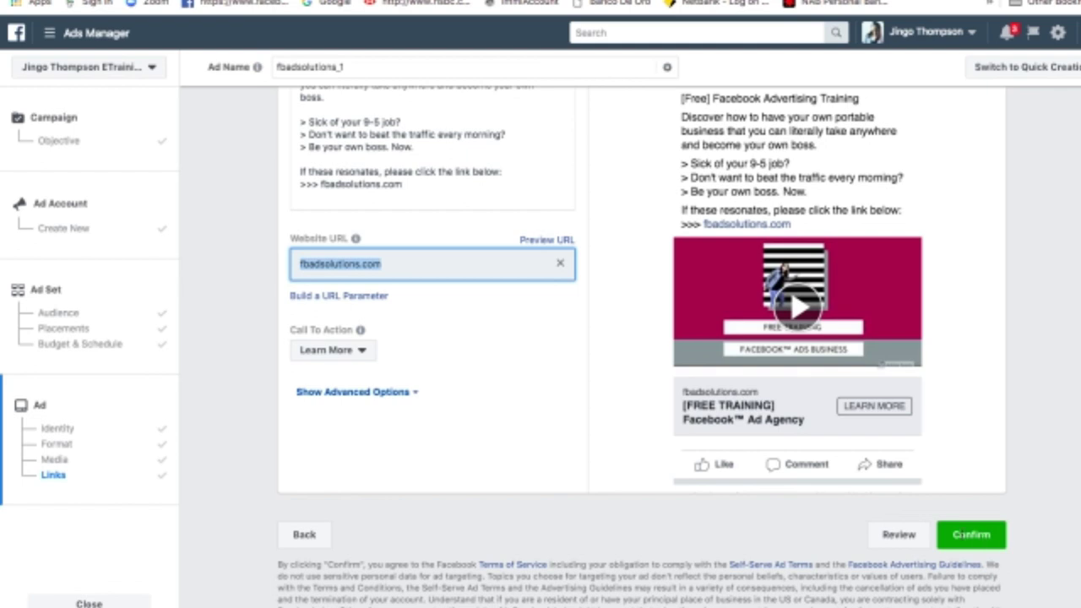
click(550, 425)
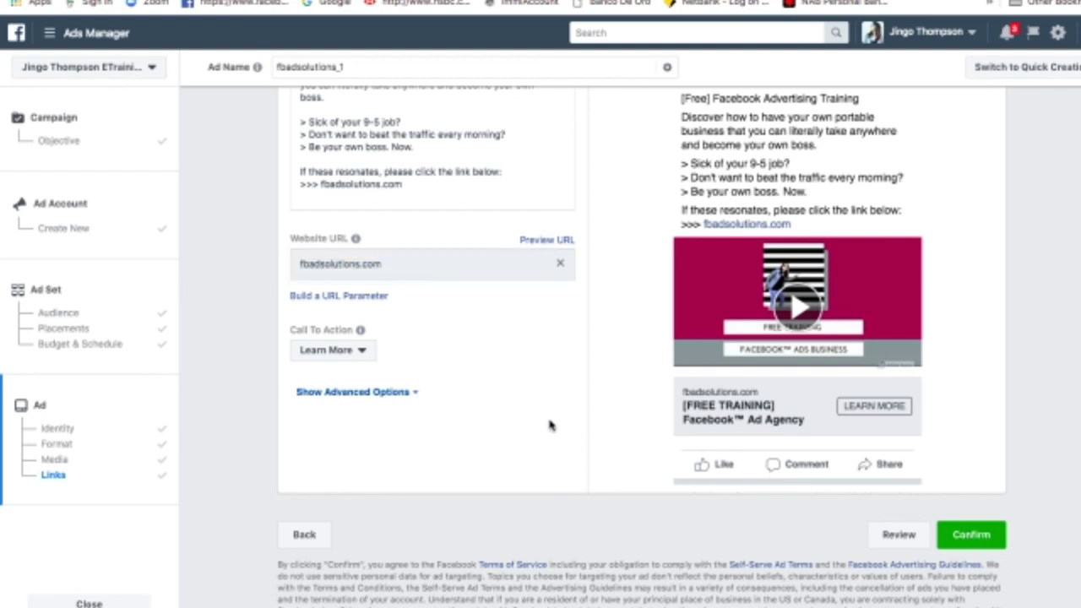
Confirm ad fbadsolutions_1 with its fbadsolutions.com link and Learn More button
click(970, 536)
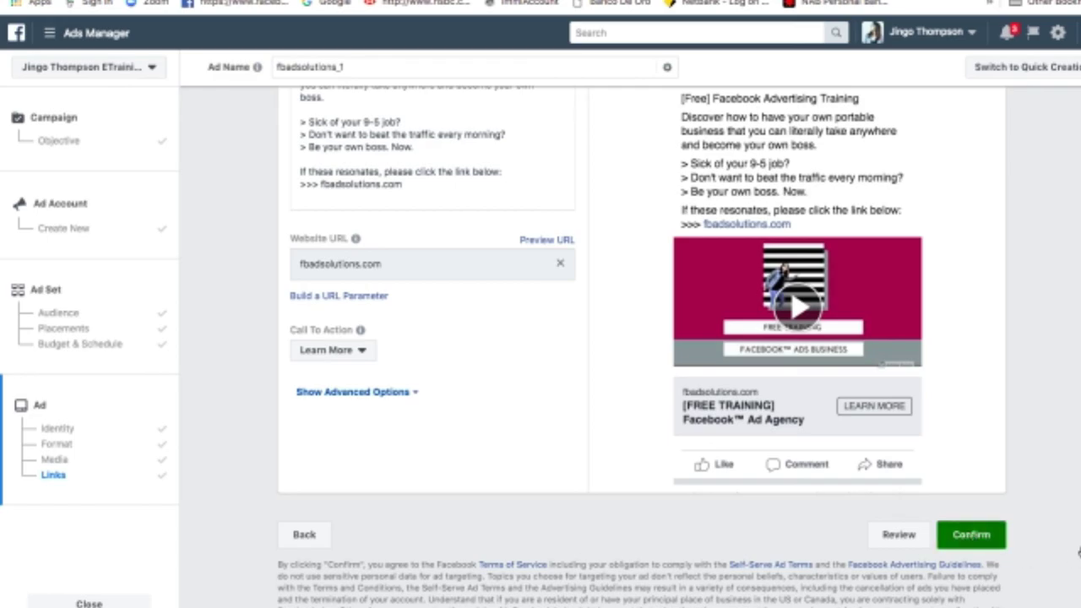